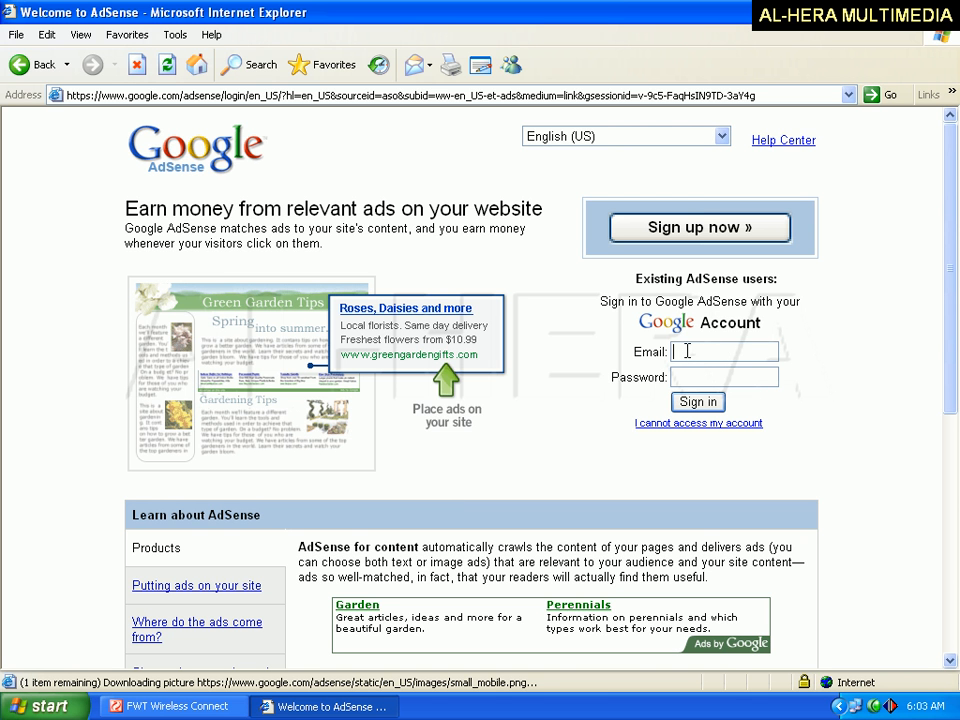
Step: Sign in to Google AdSense with the saved account e-mail and the account password
{"action": "left_click", "coordinate": [687, 351]}
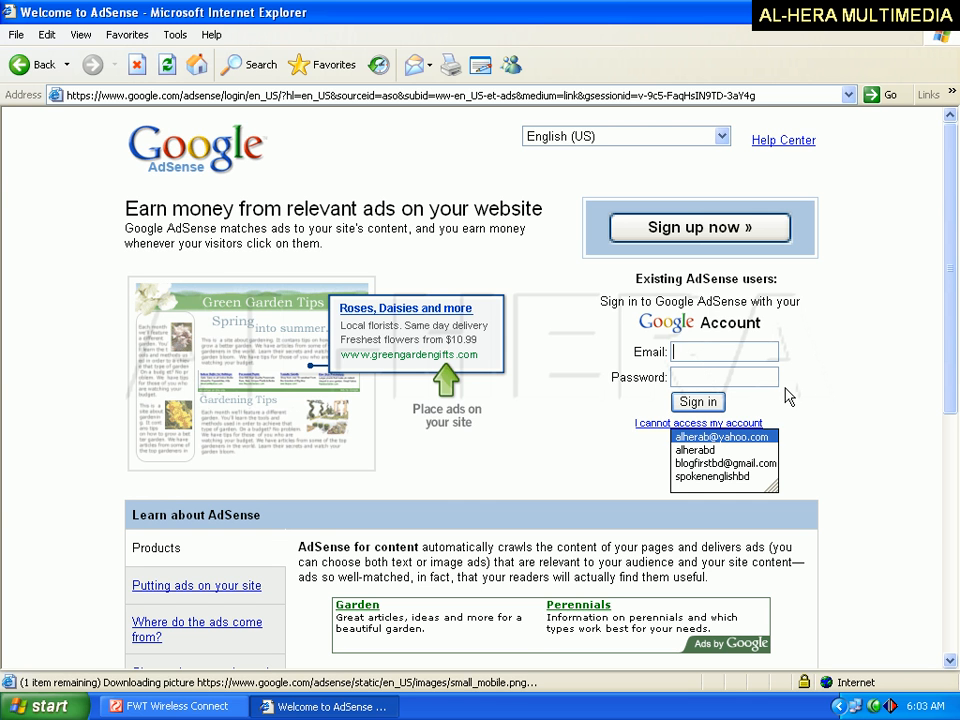
{"action": "left_click", "coordinate": [724, 438]}
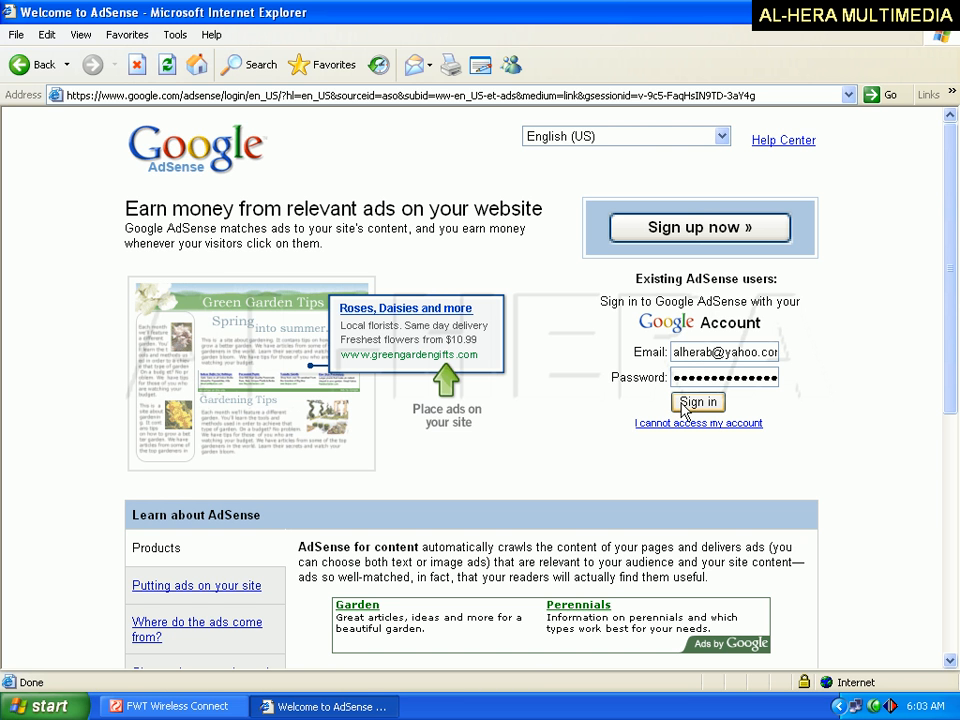
{"action": "left_click", "coordinate": [697, 402]}
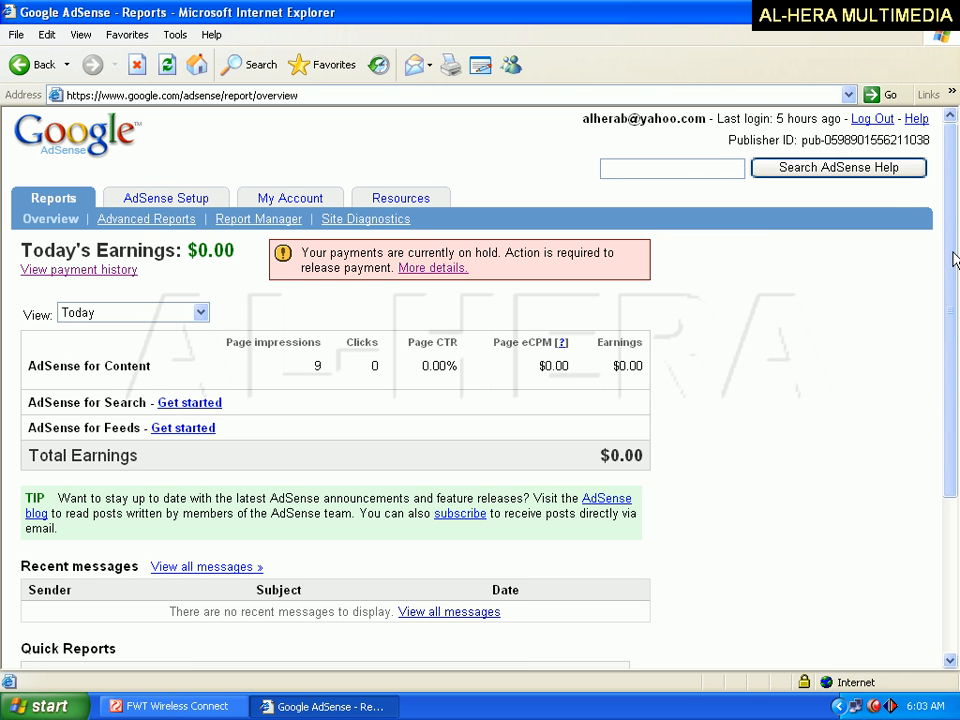
Step: Go to AdSense Setup and start creating an AdSense for Content unit
{"action": "mouse_move", "coordinate": [952, 252]}
{"action": "left_mouse_down"}
{"action": "mouse_move", "coordinate": [953, 293]}
{"action": "mouse_move", "coordinate": [953, 250]}
{"action": "left_mouse_up"}
{"action": "left_click", "coordinate": [167, 200]}
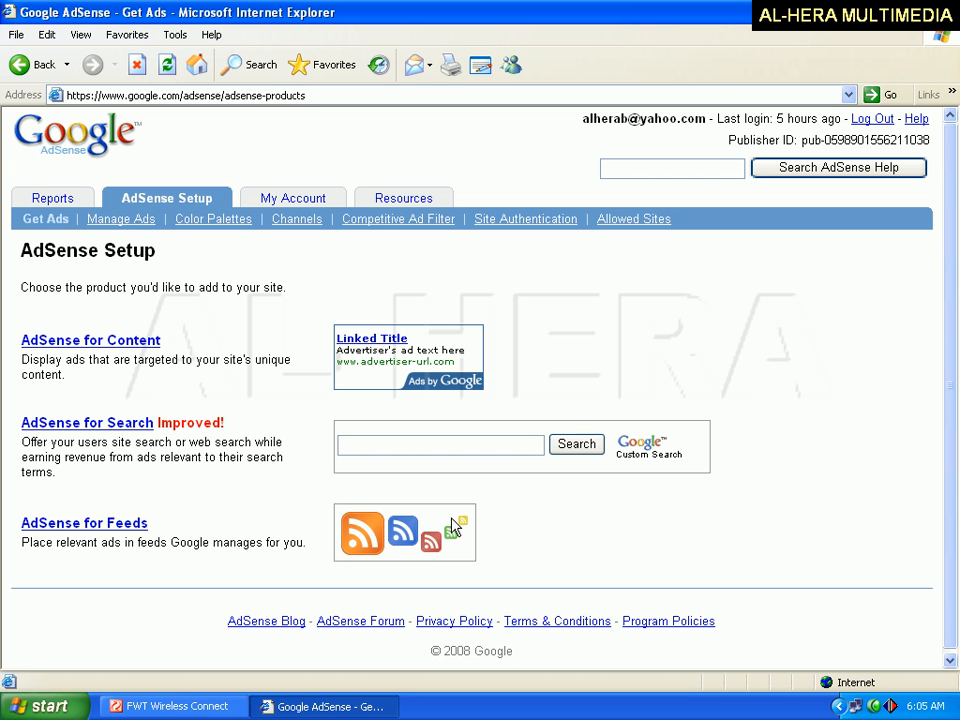
{"action": "left_click", "coordinate": [117, 342]}
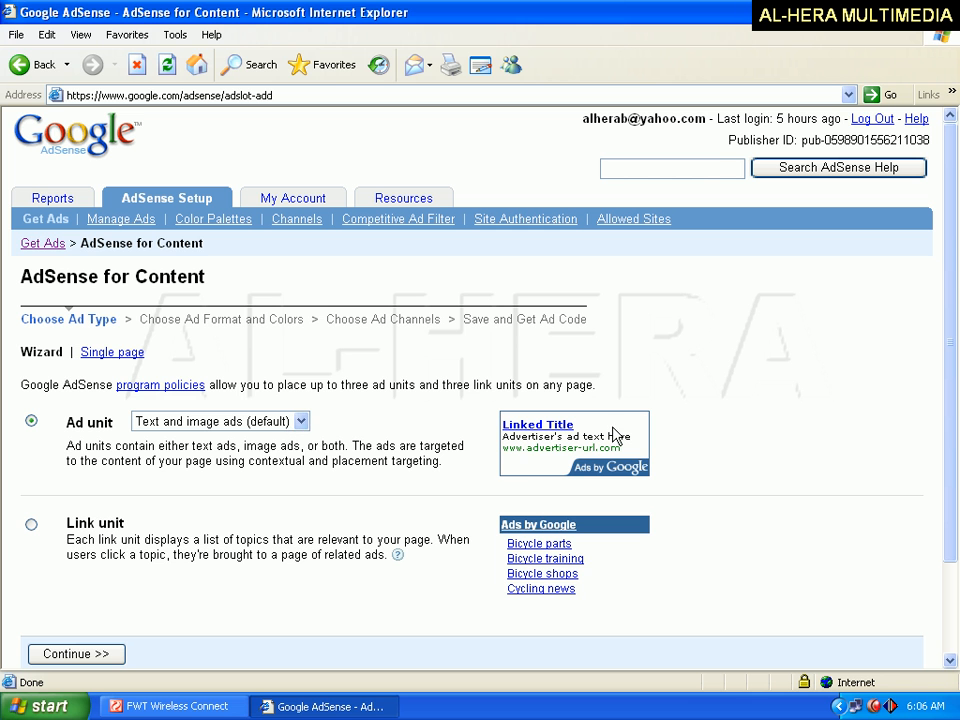
Step: Choose Text and image ads (default) as the ad unit type and continue to the format and colors stage
{"action": "left_click", "coordinate": [303, 422]}
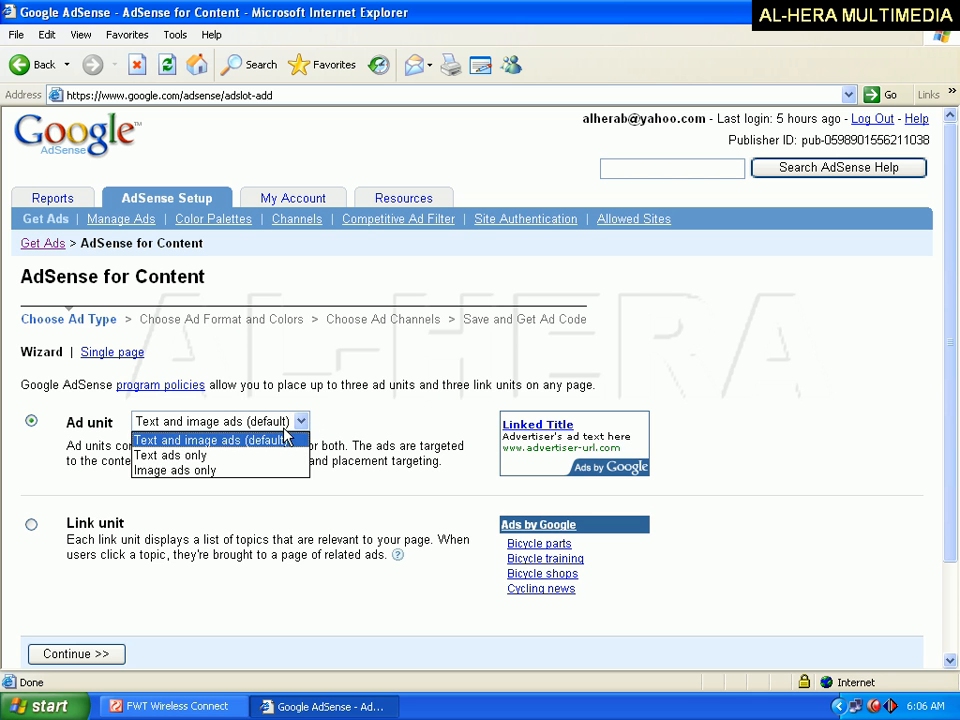
{"action": "left_click", "coordinate": [204, 441]}
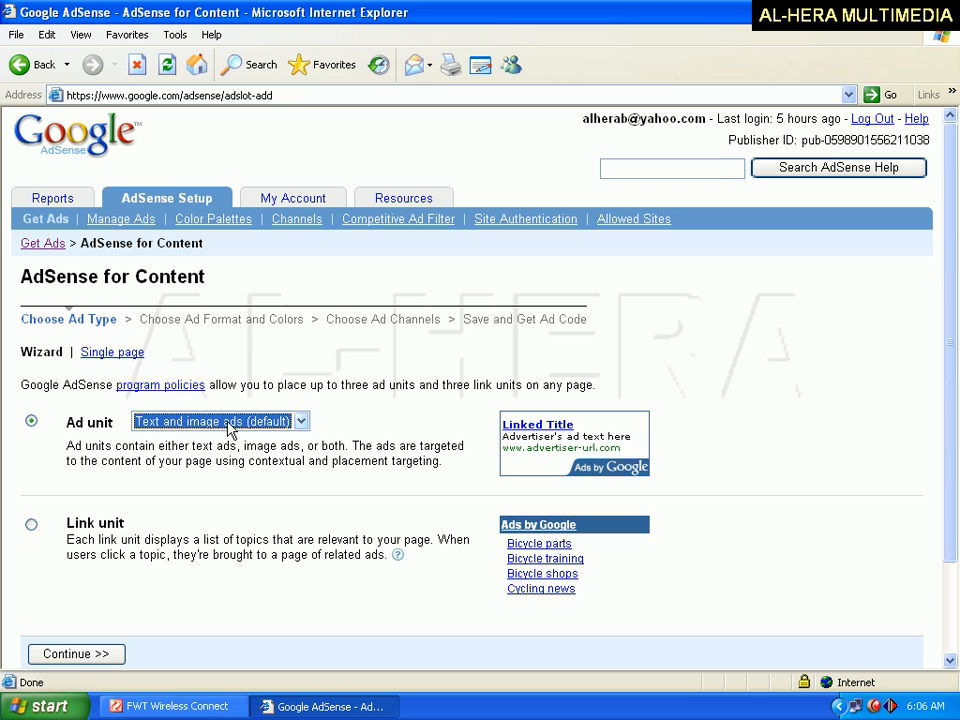
{"action": "left_click", "coordinate": [88, 656]}
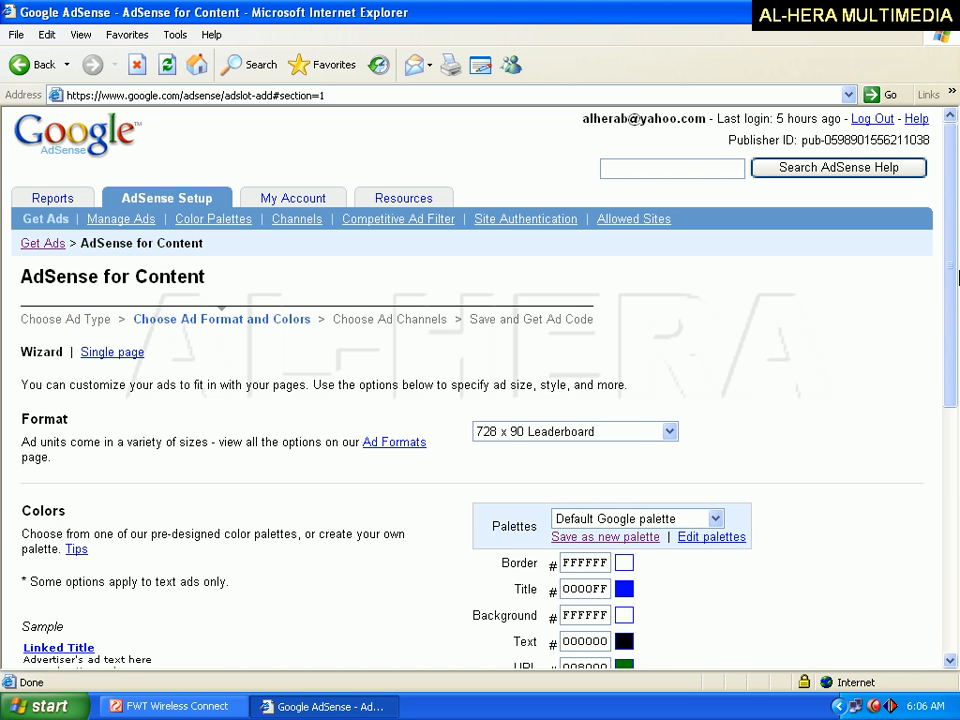
Step: Set the ad format to 728 x 90 Leaderboard
{"action": "left_click_drag", "start_coordinate": [957, 276], "coordinate": [957, 316]}
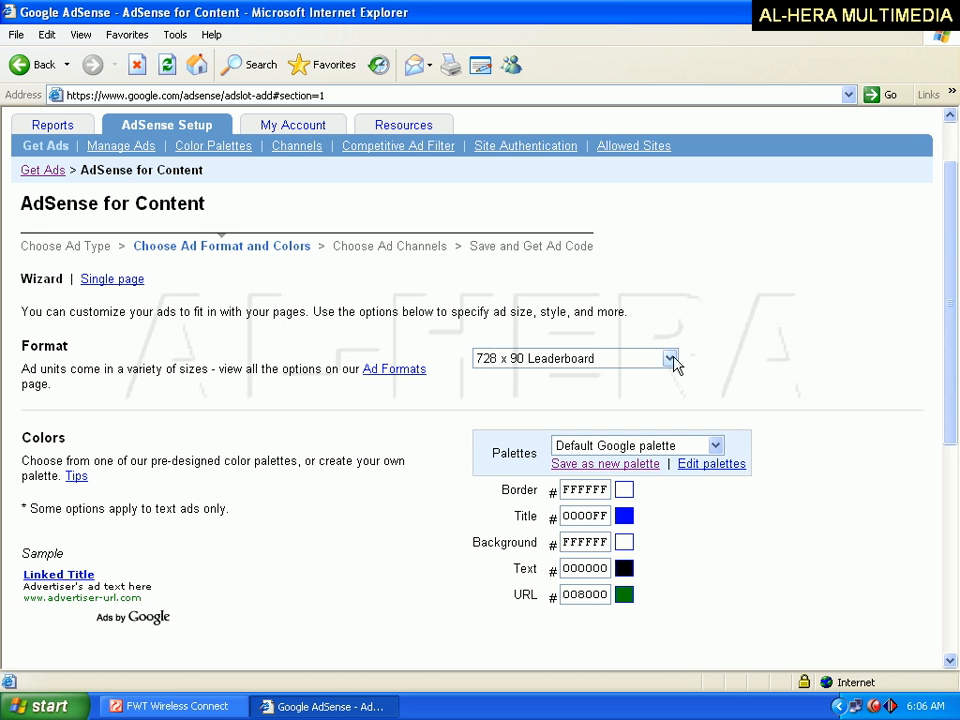
{"action": "left_click", "coordinate": [562, 371]}
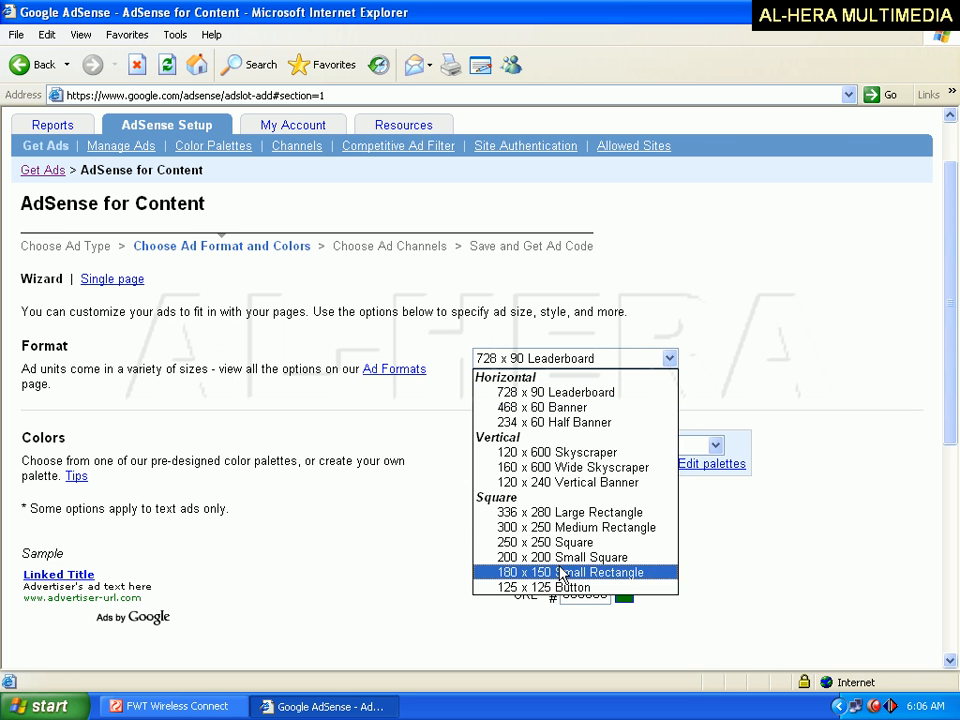
{"action": "left_click", "coordinate": [553, 393]}
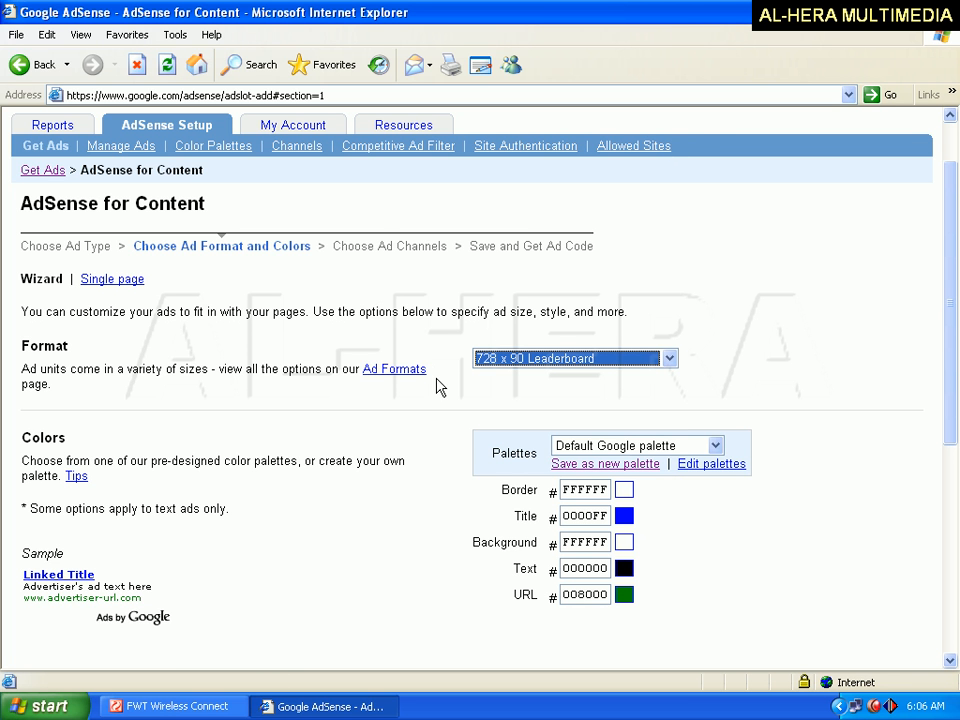
Step: View the Ad Formats page to examine the sample ad sizes, and close it again
{"action": "left_click", "coordinate": [392, 369]}
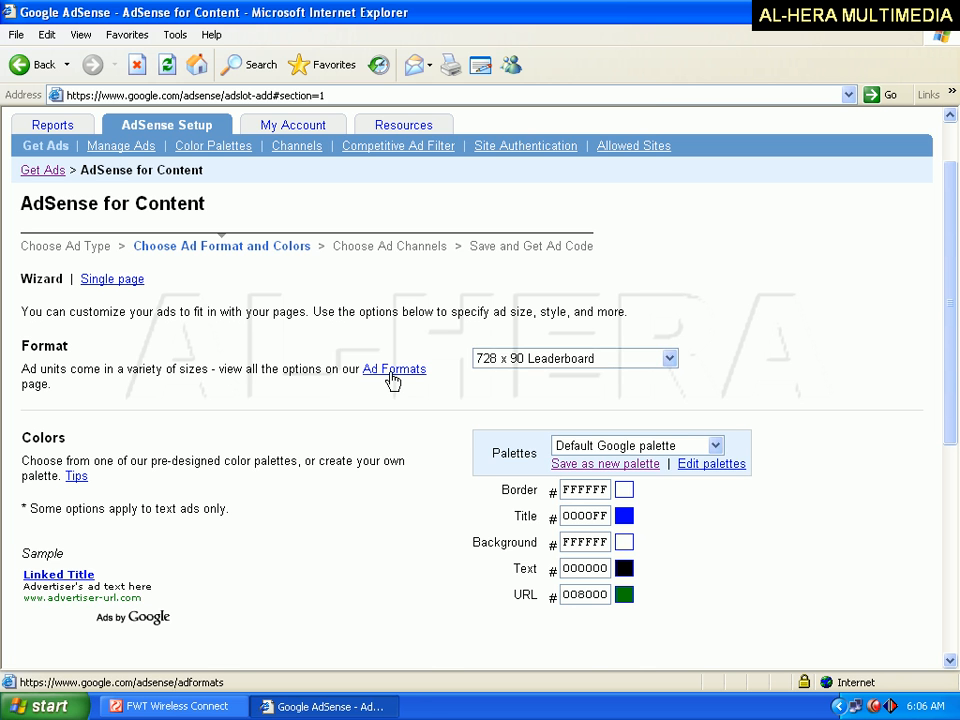
{"action": "left_click", "coordinate": [621, 125]}
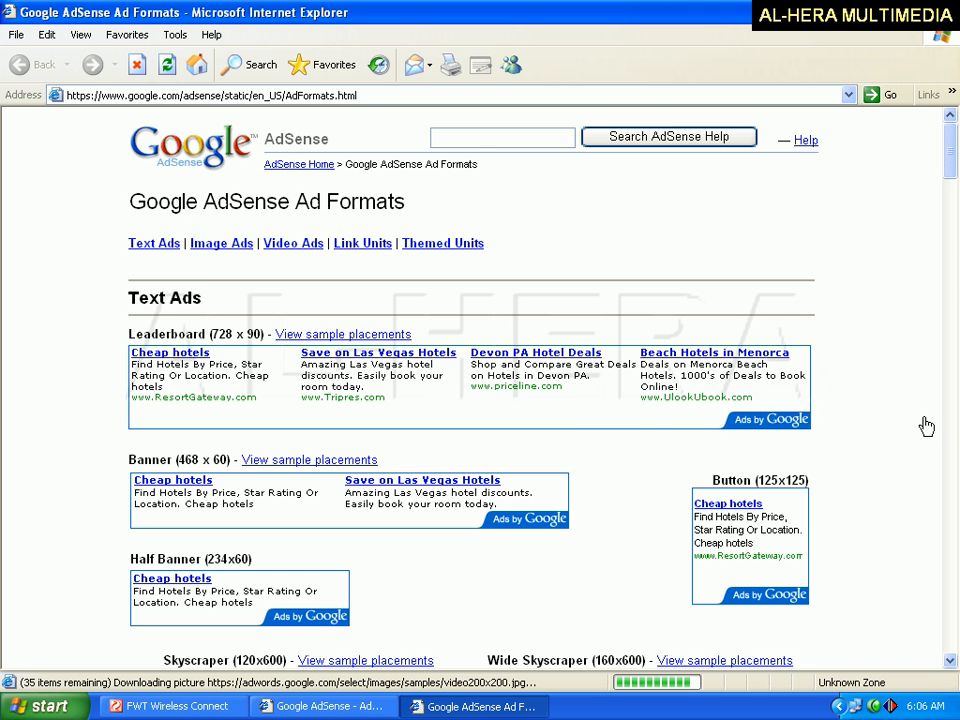
{"action": "left_click_drag", "start_coordinate": [947, 150], "coordinate": [951, 124]}
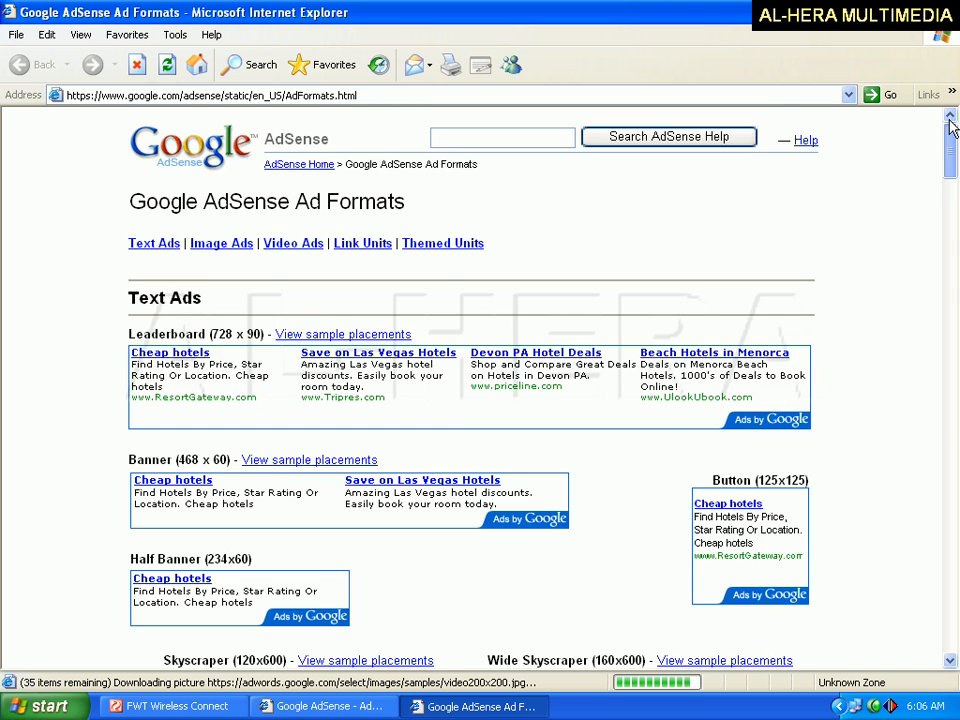
{"action": "left_click", "coordinate": [947, 13]}
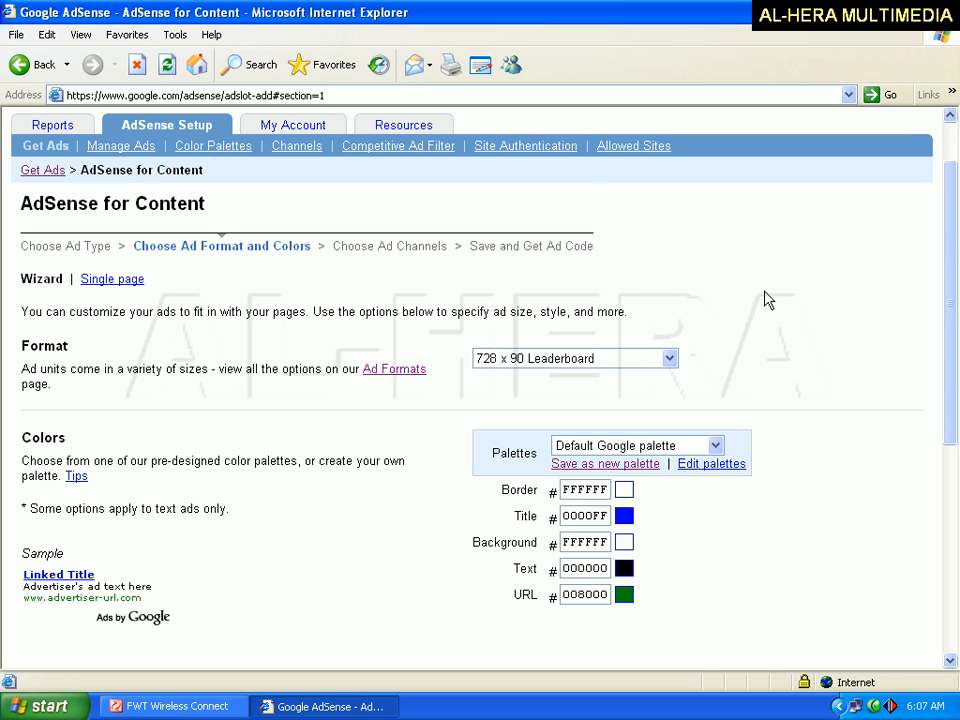
Step: Keep the Default Google palette as the base and set the border color to 003366 and the title color to CC0000
{"action": "left_click", "coordinate": [714, 448]}
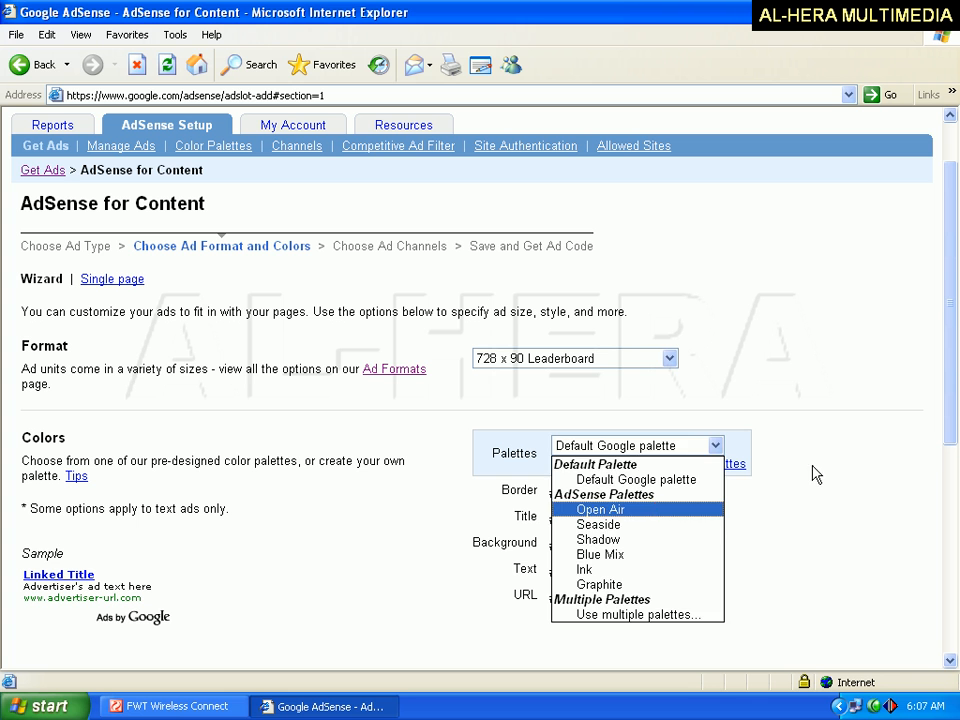
{"action": "left_click", "coordinate": [696, 442]}
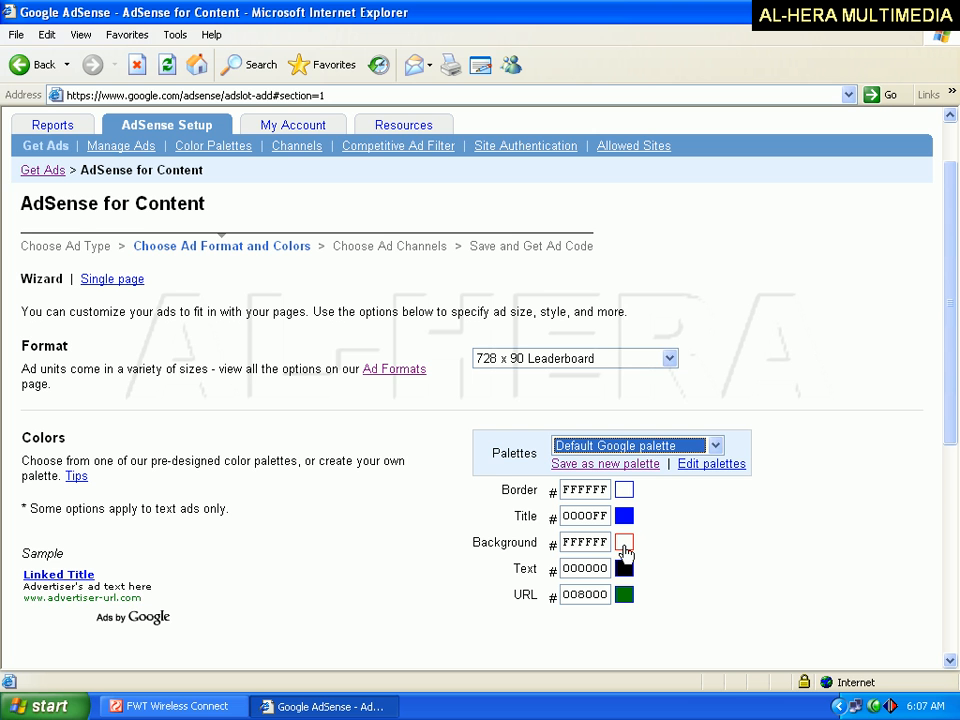
{"action": "left_click_drag", "start_coordinate": [954, 270], "coordinate": [952, 313]}
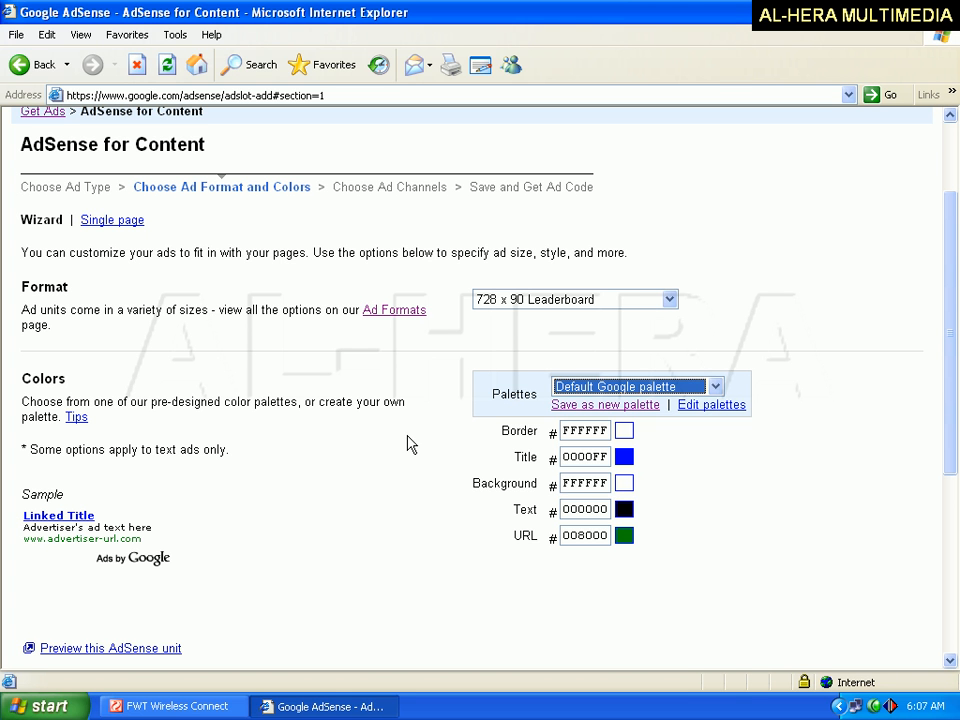
{"action": "left_click", "coordinate": [624, 440]}
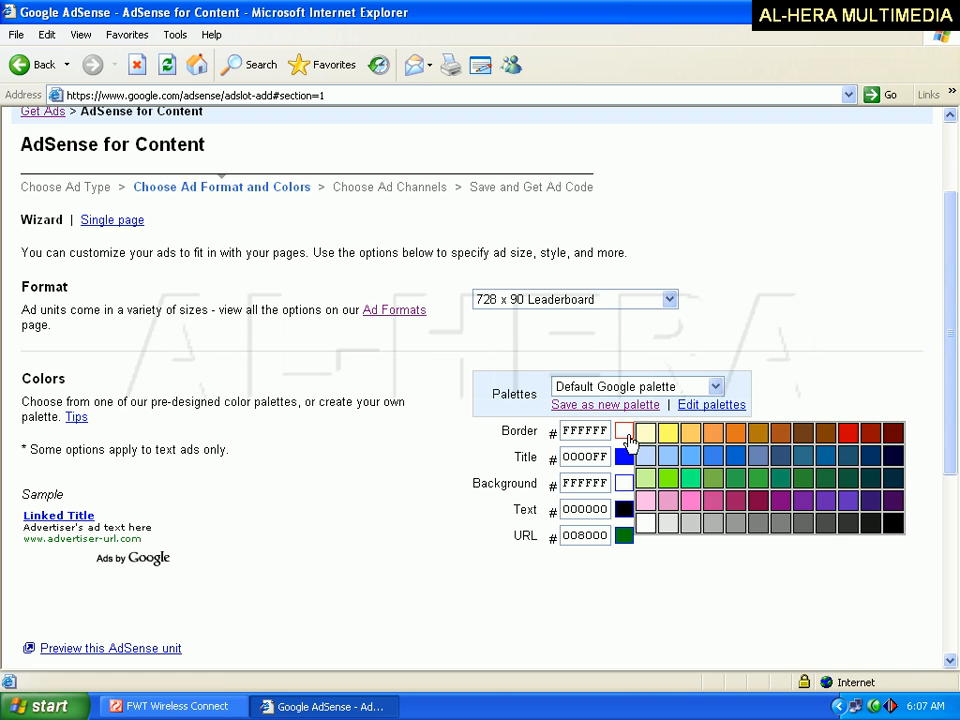
{"action": "left_click", "coordinate": [877, 464]}
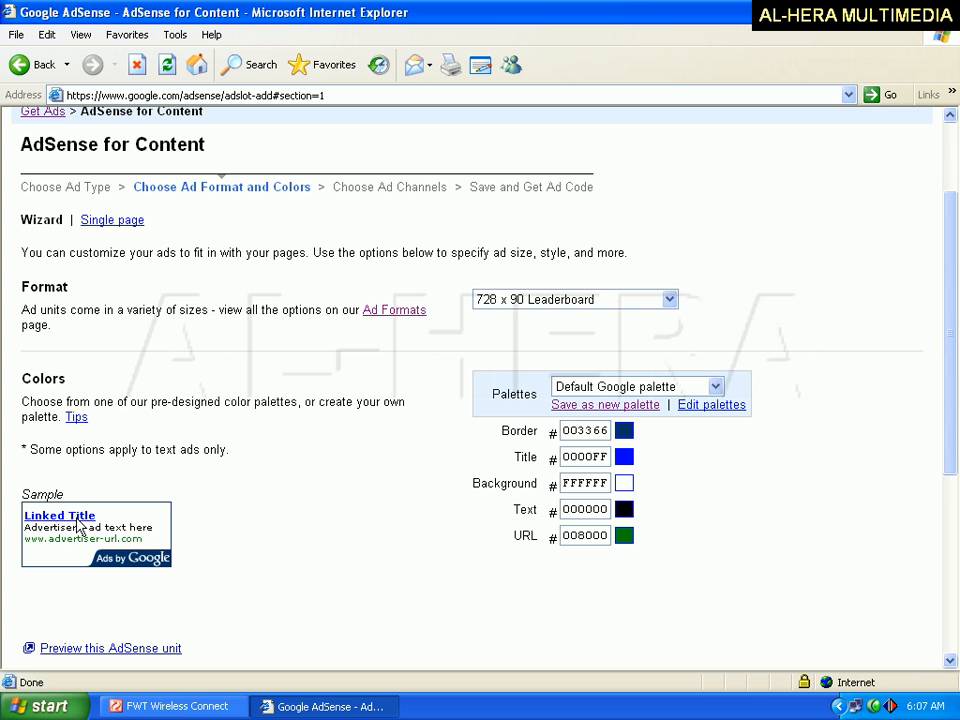
{"action": "left_click", "coordinate": [624, 457]}
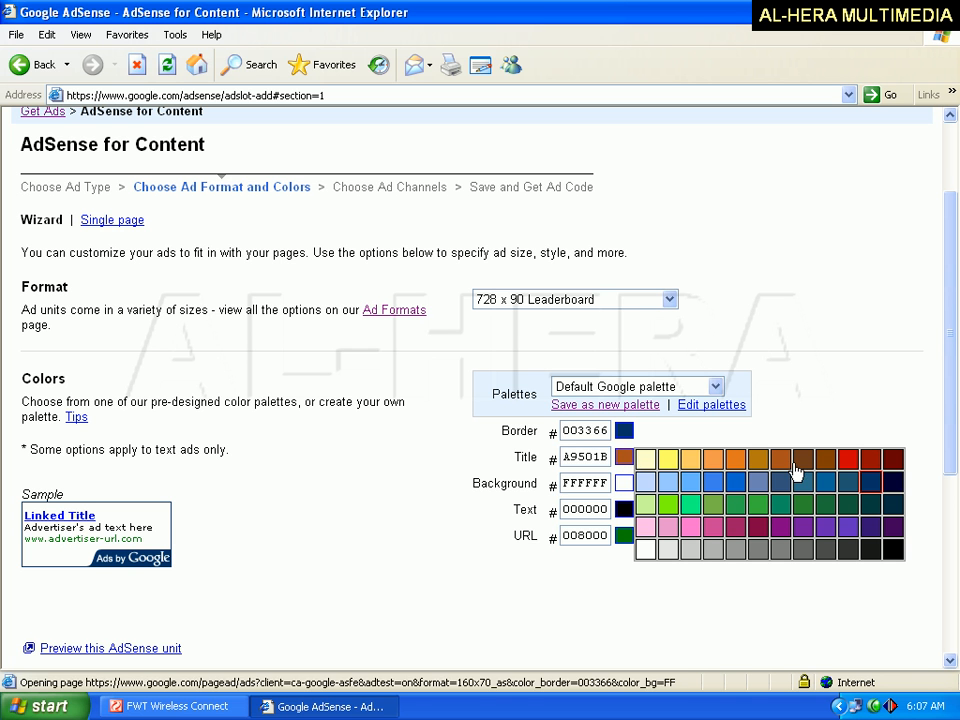
{"action": "left_click", "coordinate": [855, 460]}
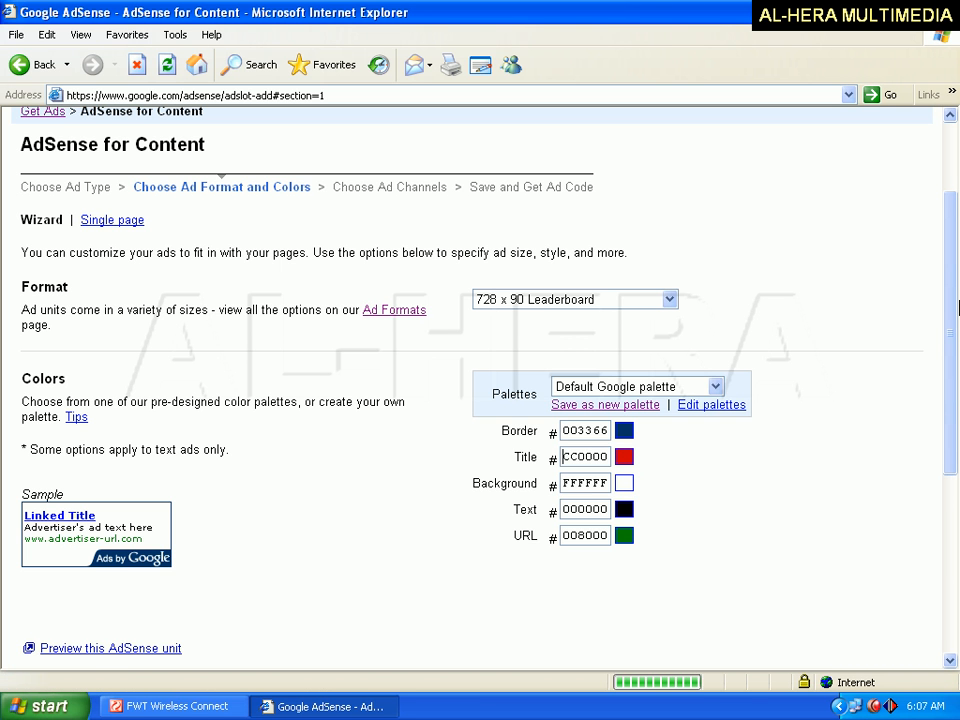
Step: Apply slightly rounded corners to the ad unit and continue to the ad channels stage
{"action": "left_click_drag", "start_coordinate": [955, 310], "coordinate": [956, 326]}
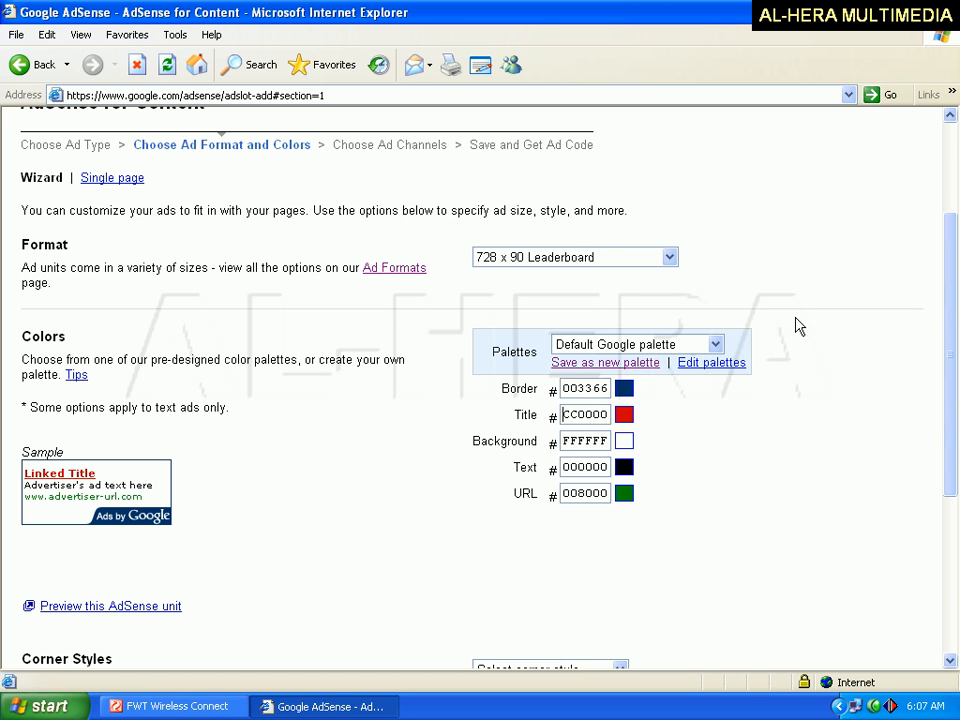
{"action": "left_click_drag", "start_coordinate": [955, 332], "coordinate": [955, 395]}
{"action": "left_click", "coordinate": [563, 545]}
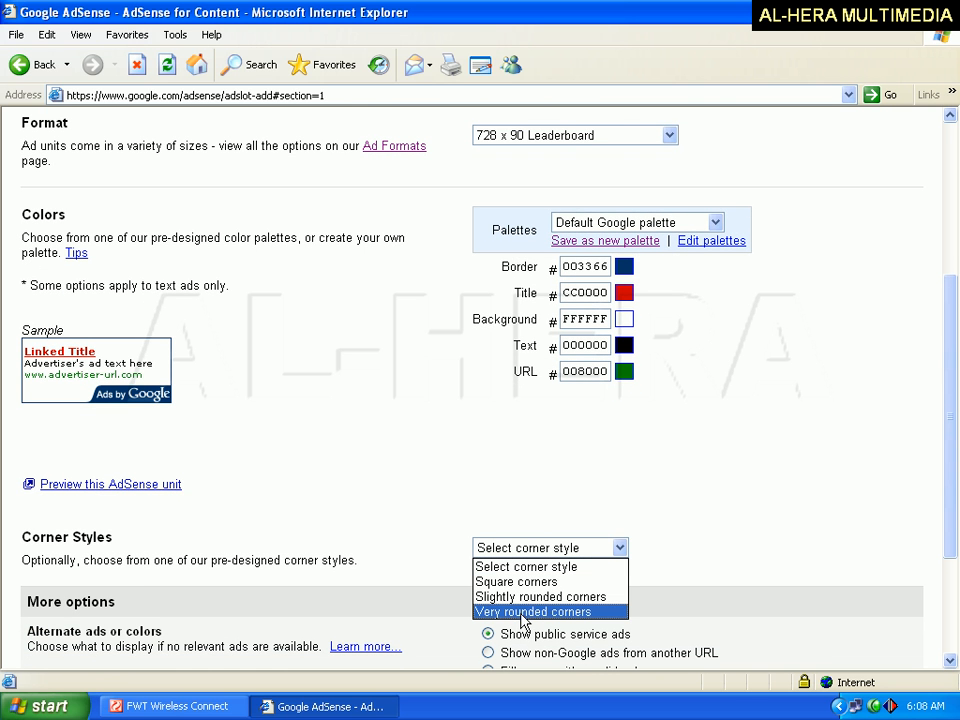
{"action": "left_click", "coordinate": [536, 597]}
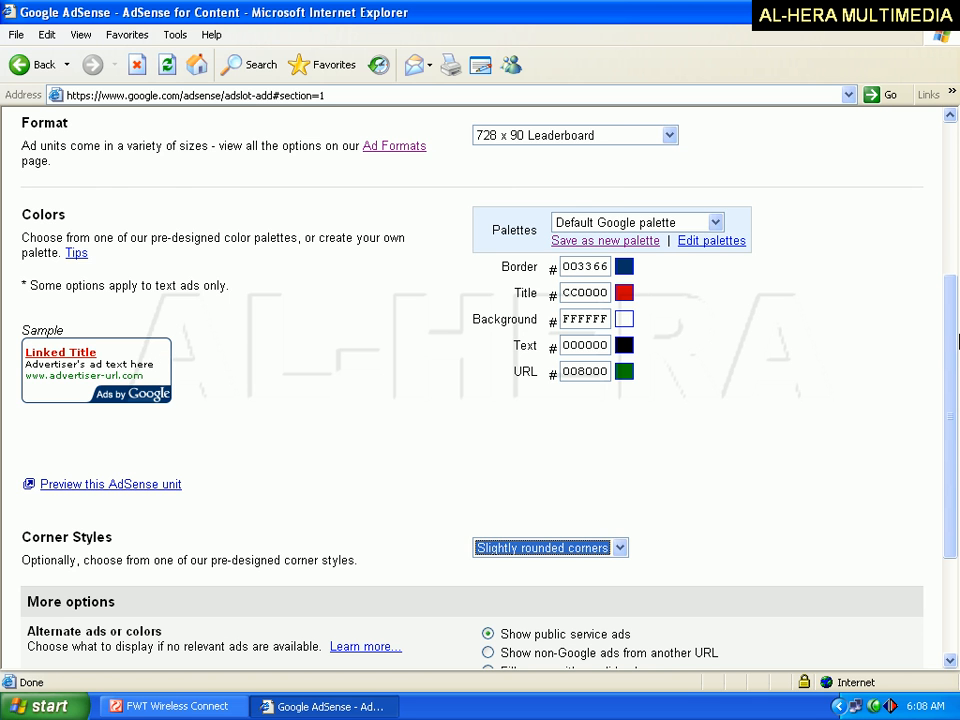
{"action": "left_click_drag", "start_coordinate": [952, 322], "coordinate": [952, 390]}
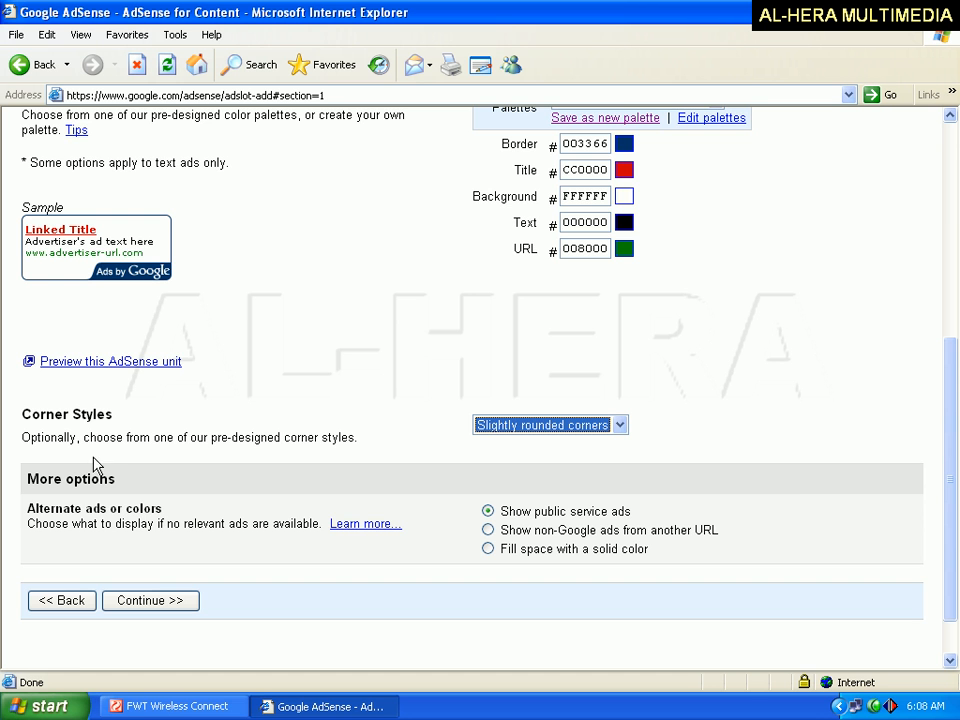
{"action": "left_click", "coordinate": [143, 603]}
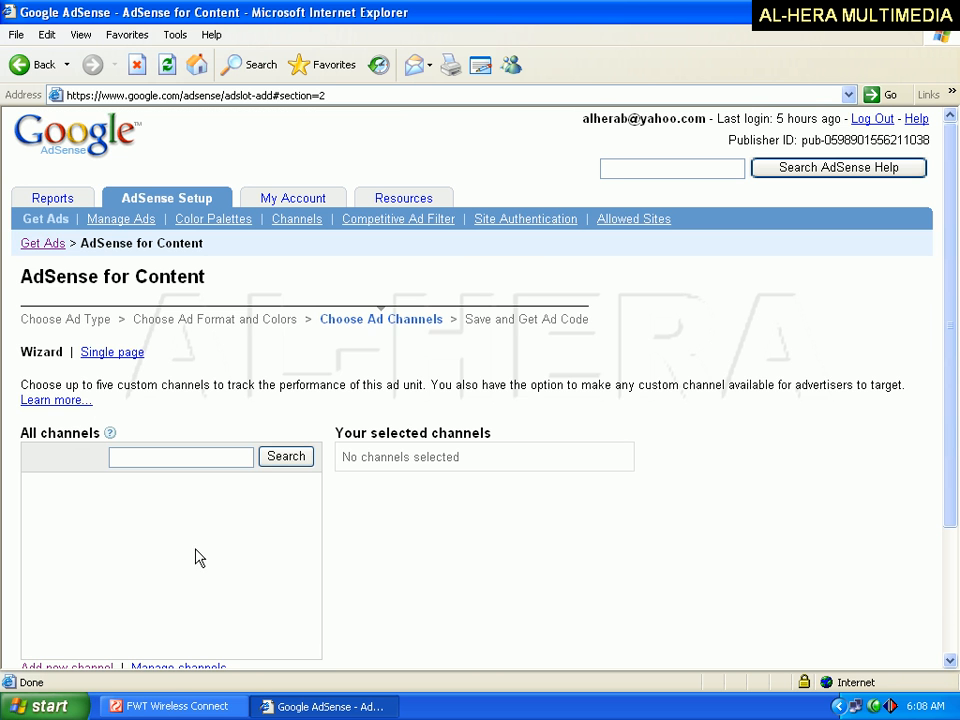
Step: Skip channel selection and submit the ad unit under the name "728x90, created 10/31/08" to get its code
{"action": "left_click_drag", "start_coordinate": [951, 311], "coordinate": [950, 396]}
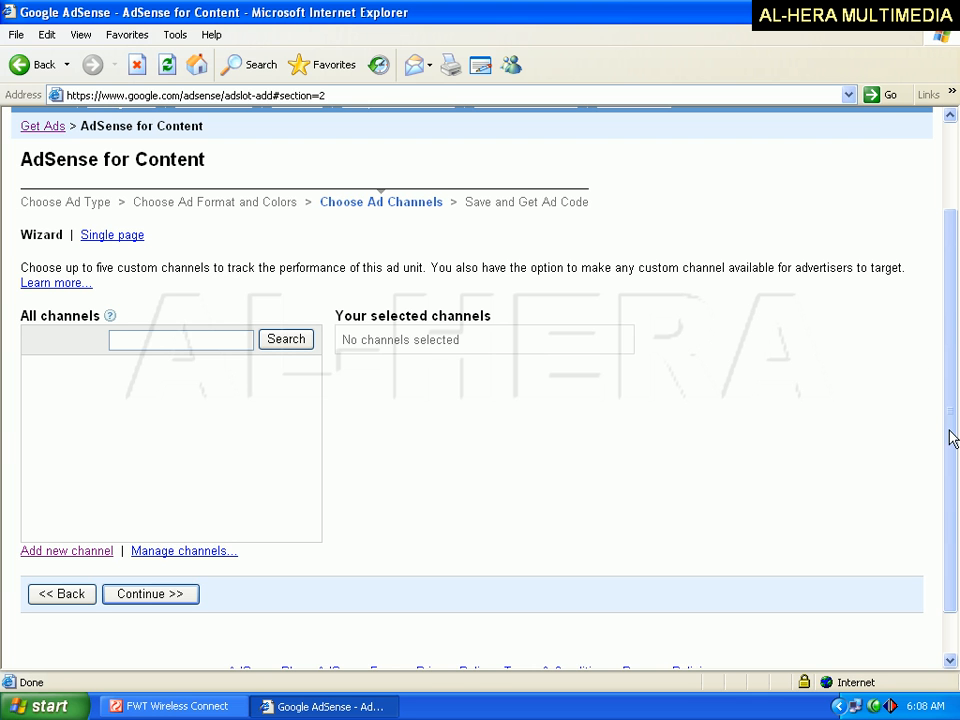
{"action": "scroll", "coordinate": [949, 437], "scroll_direction": "down", "scroll_amount": 1}
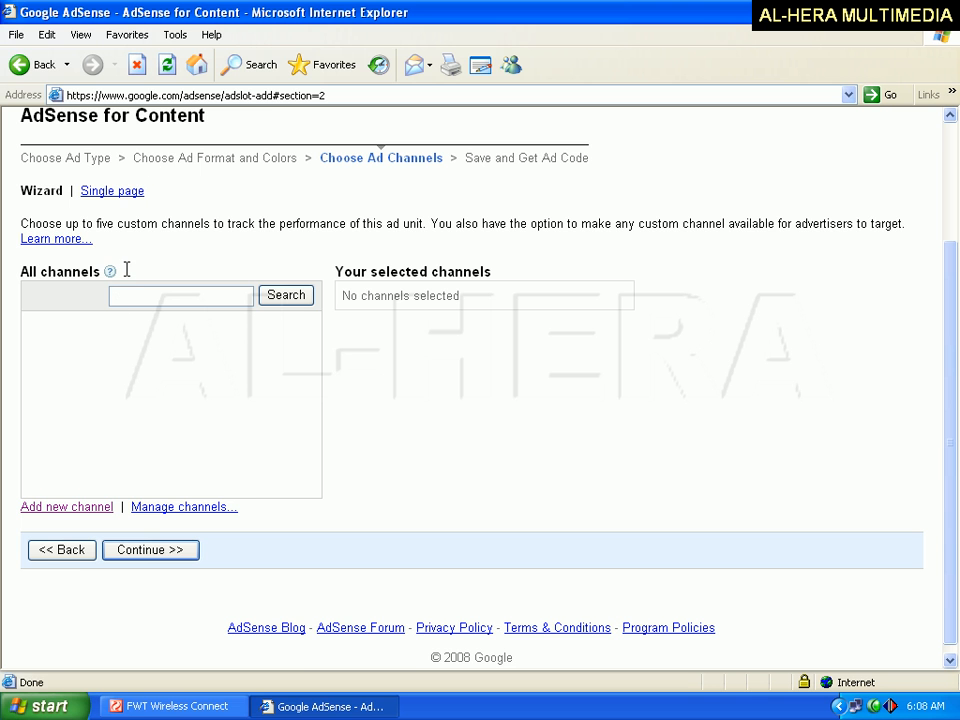
{"action": "left_click", "coordinate": [150, 550]}
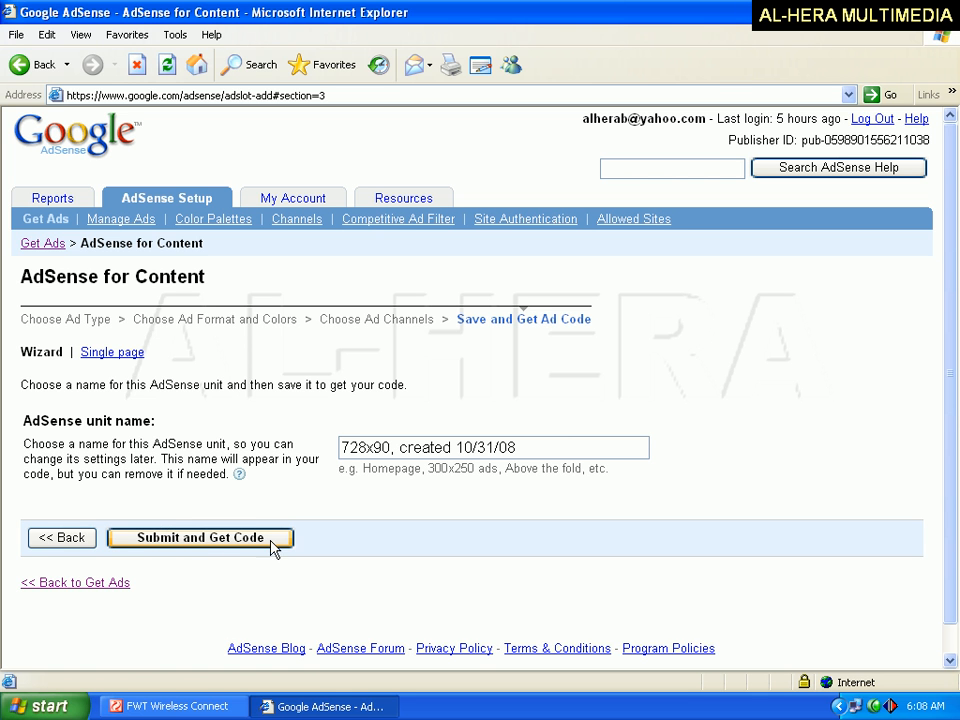
{"action": "left_click", "coordinate": [234, 546]}
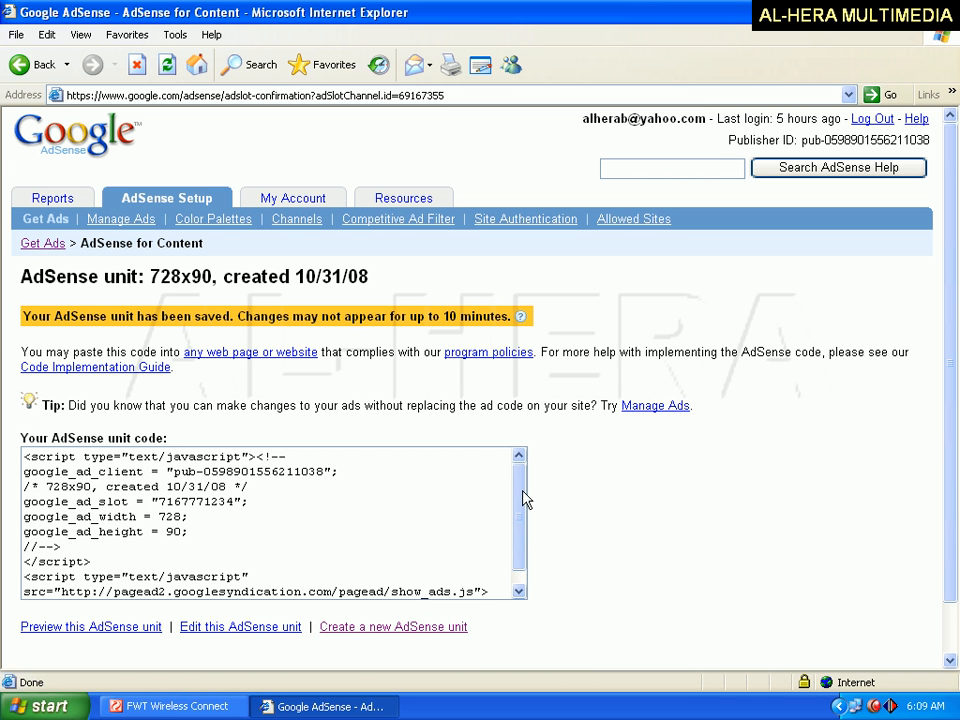
Step: Copy the complete AdSense unit code
{"action": "scroll", "coordinate": [510, 518], "scroll_direction": "down", "scroll_amount": 1}
{"action": "scroll", "coordinate": [508, 500], "scroll_direction": "up", "scroll_amount": 1}
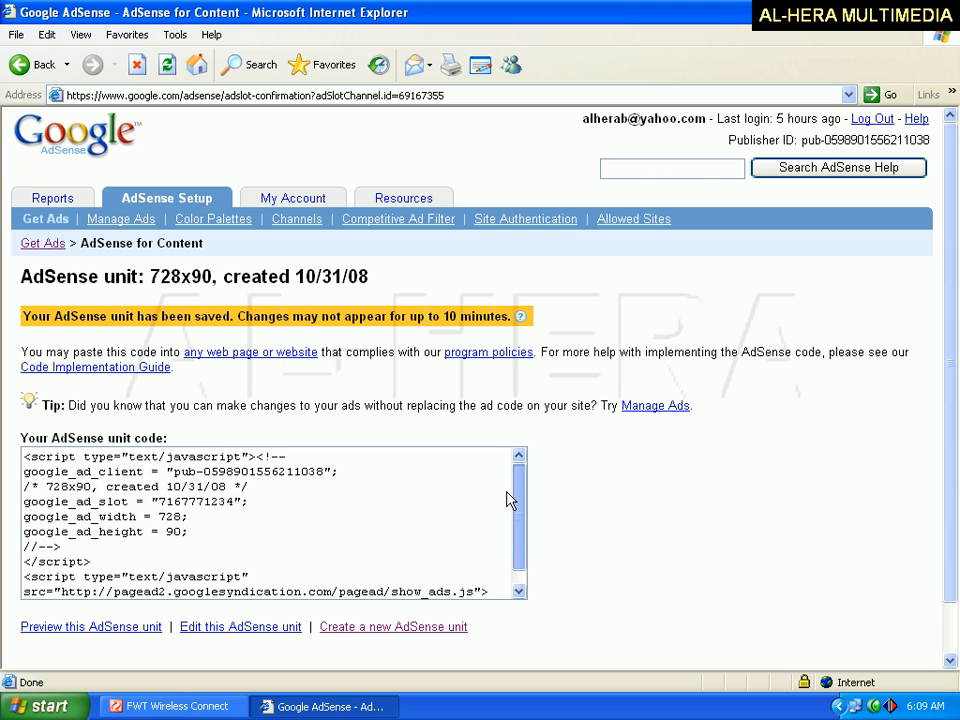
{"action": "left_click", "coordinate": [137, 500]}
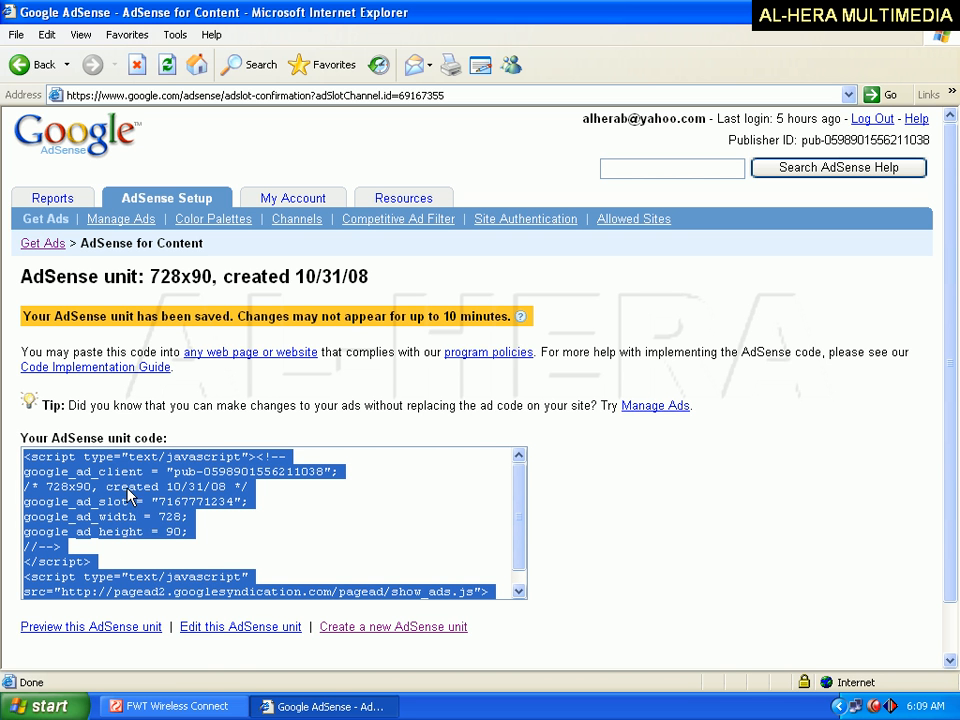
{"action": "right_click", "coordinate": [128, 493]}
{"action": "left_click", "coordinate": [158, 540]}
Step: Switch from the browser to Notepad and paste the copied AdSense unit code into a blank document
{"action": "left_click", "coordinate": [903, 12]}
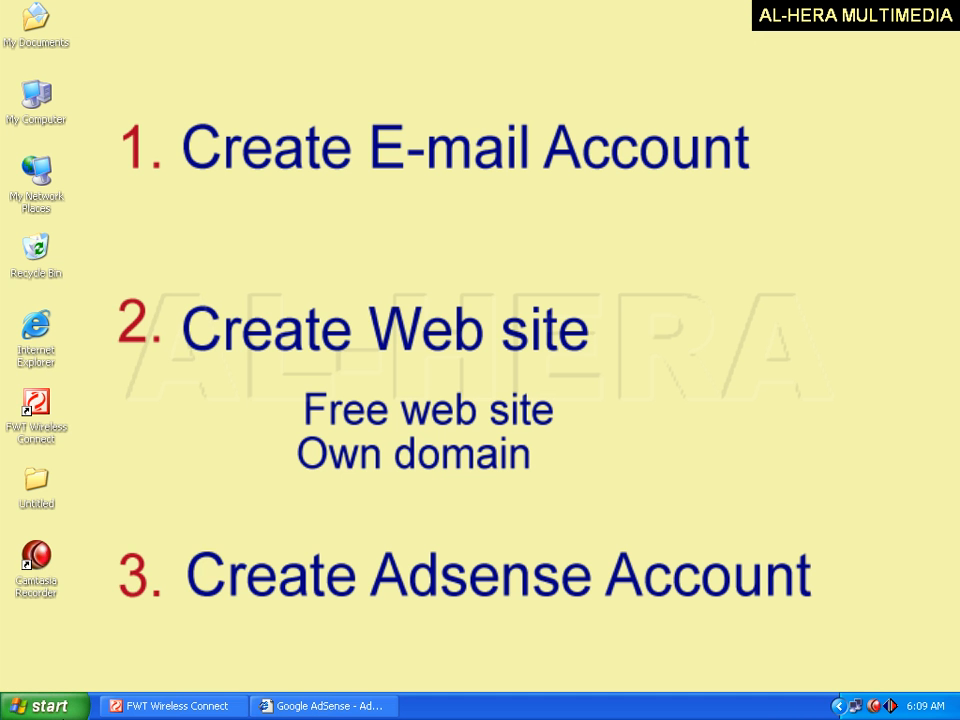
{"action": "left_click", "coordinate": [40, 709]}
{"action": "mouse_move", "coordinate": [133, 460]}
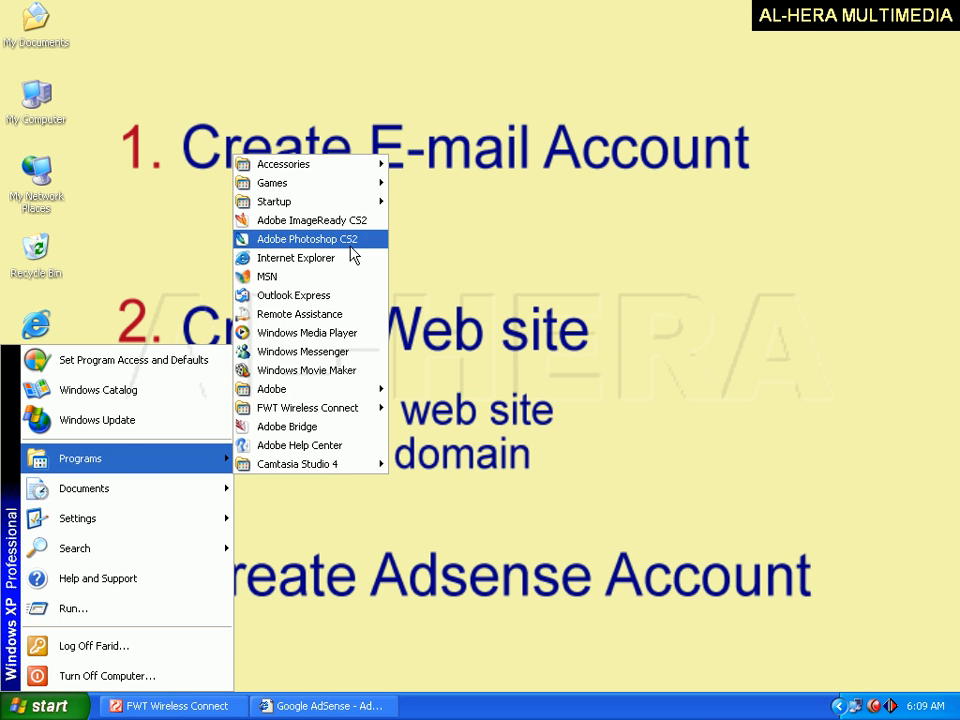
{"action": "mouse_move", "coordinate": [336, 170]}
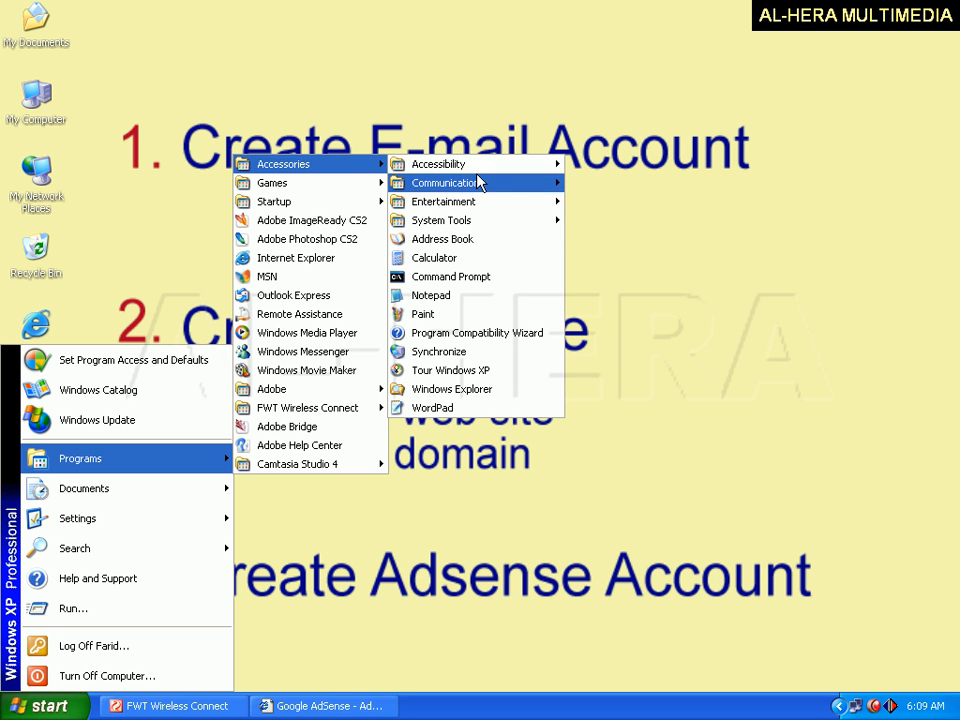
{"action": "mouse_move", "coordinate": [510, 210]}
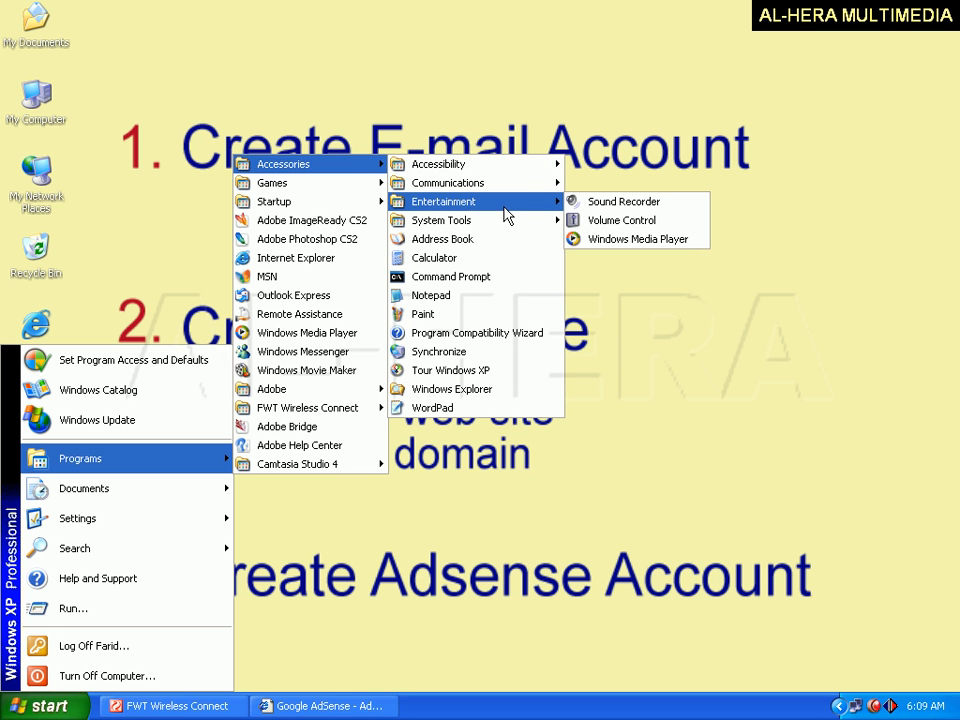
{"action": "mouse_move", "coordinate": [510, 167]}
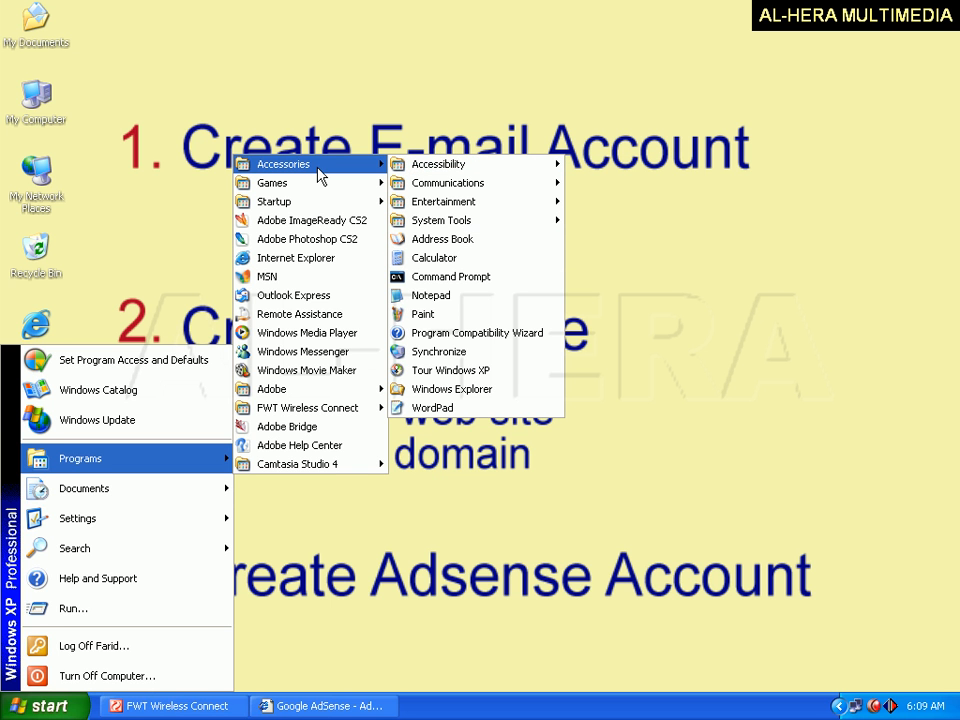
{"action": "left_click", "coordinate": [470, 304]}
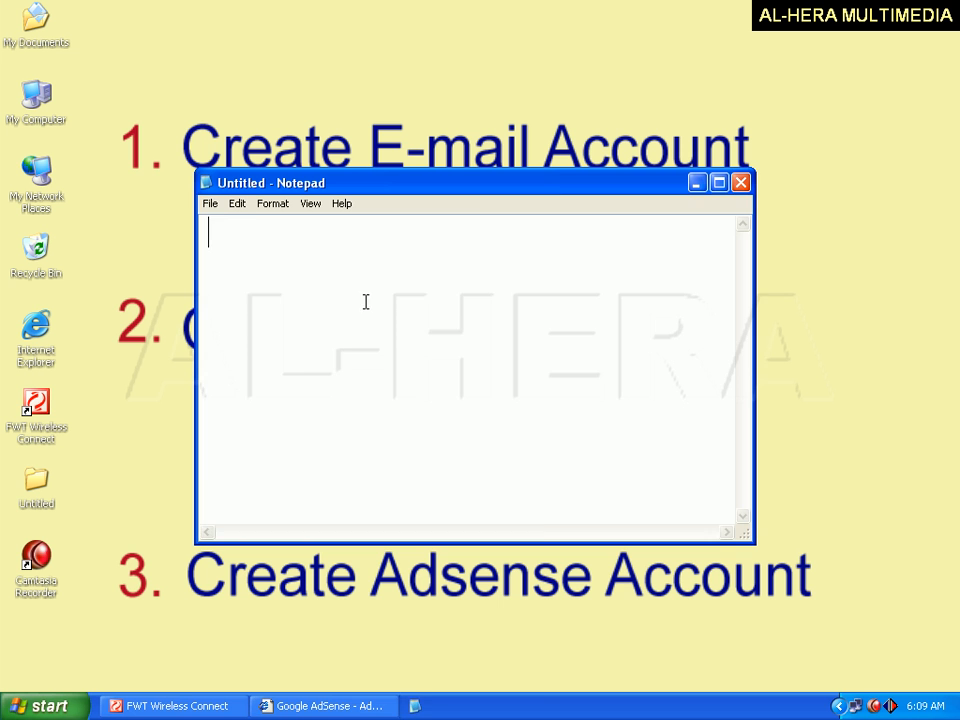
{"action": "key", "text": "ctrl+v"}
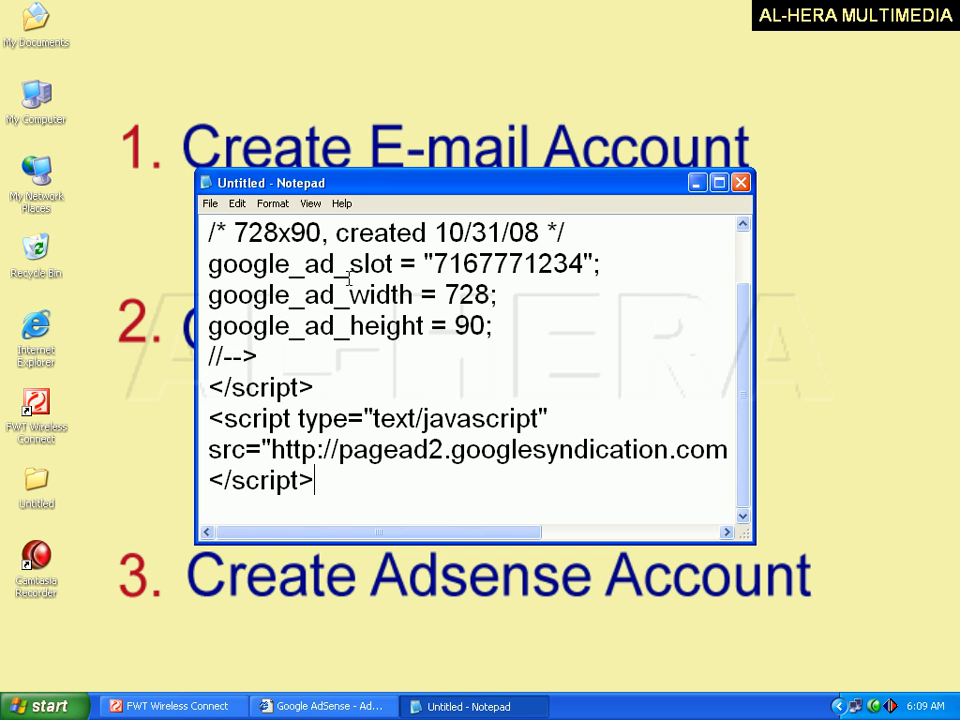
Step: Save the pasted ad code as a text document named banner
{"action": "left_click", "coordinate": [210, 203]}
{"action": "left_click", "coordinate": [237, 268]}
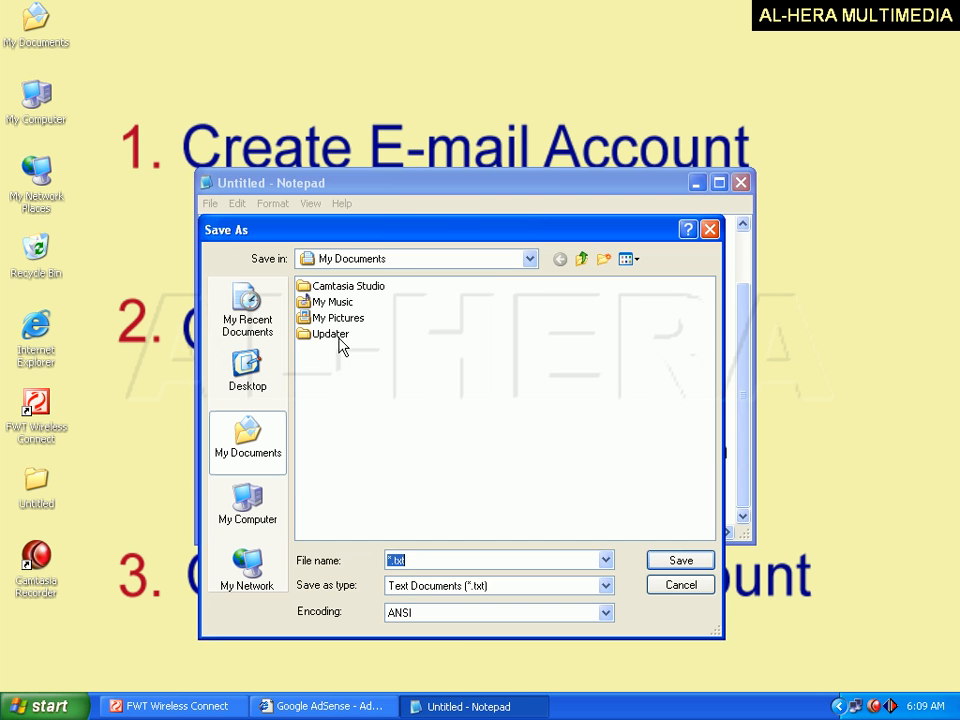
{"action": "left_click", "coordinate": [352, 706]}
{"action": "key", "text": "Left"}
{"action": "key", "text": "Left"}
{"action": "type", "text": "72"}
{"action": "key", "text": "BackSpace"}
{"action": "key", "text": "BackSpace"}
{"action": "key", "text": "Return"}
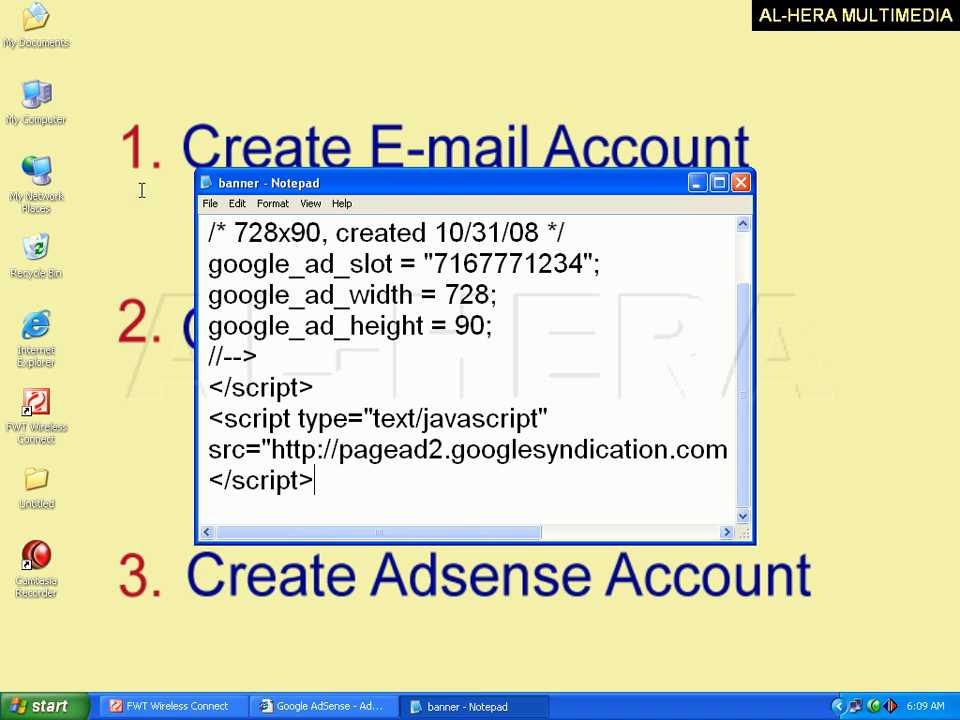
Step: Save the ad code document again as banner.txt on Local Disk (D:) and close Notepad
{"action": "left_click", "coordinate": [210, 203]}
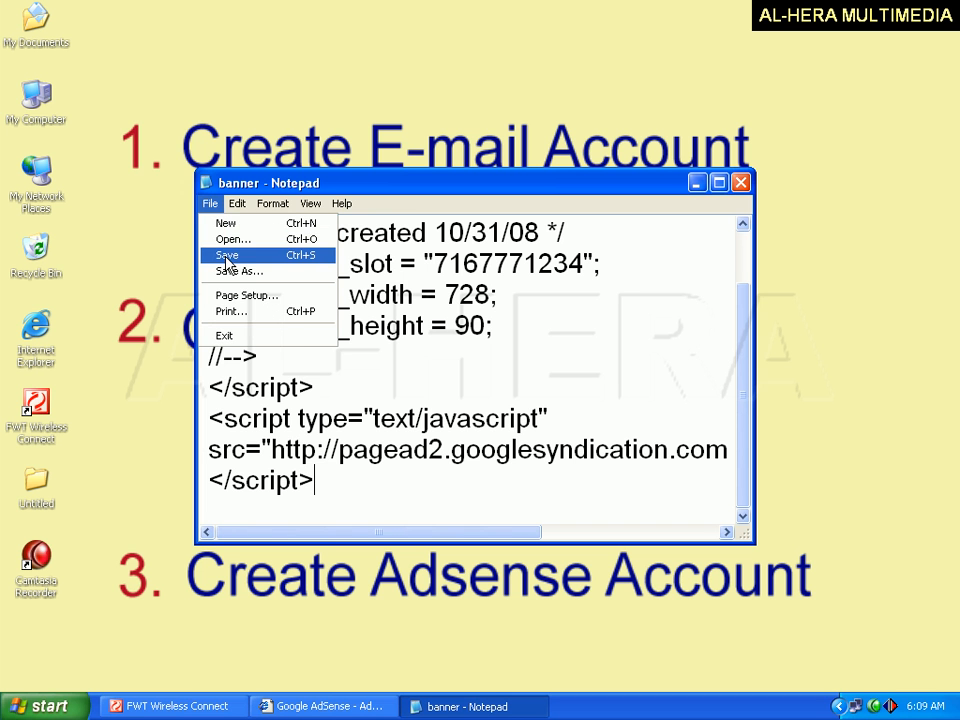
{"action": "left_click", "coordinate": [227, 262]}
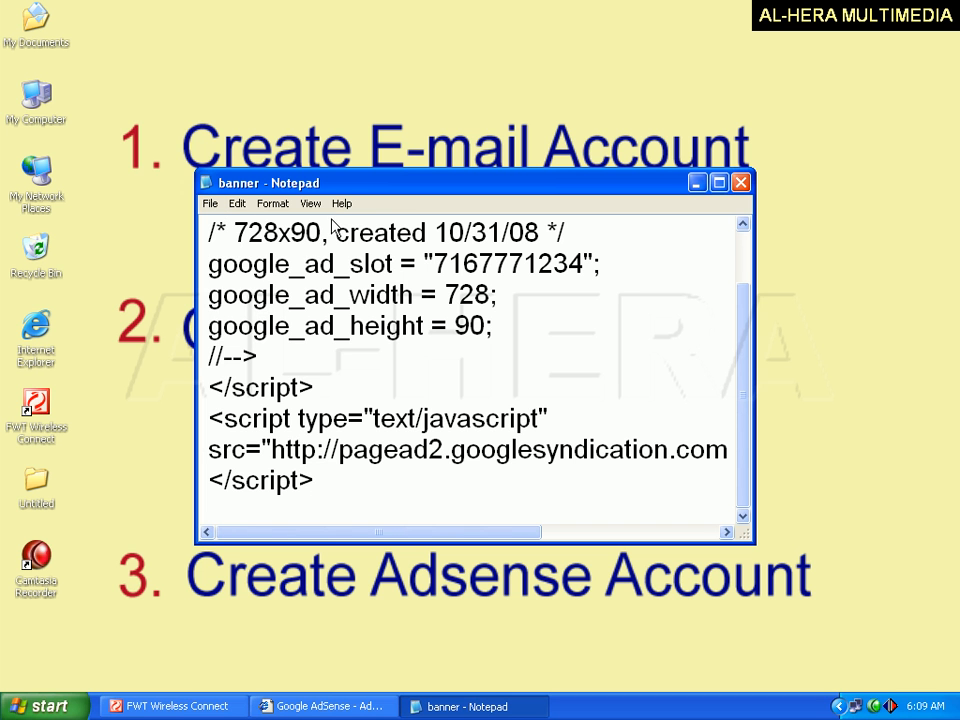
{"action": "left_click", "coordinate": [210, 203]}
{"action": "left_click", "coordinate": [205, 270]}
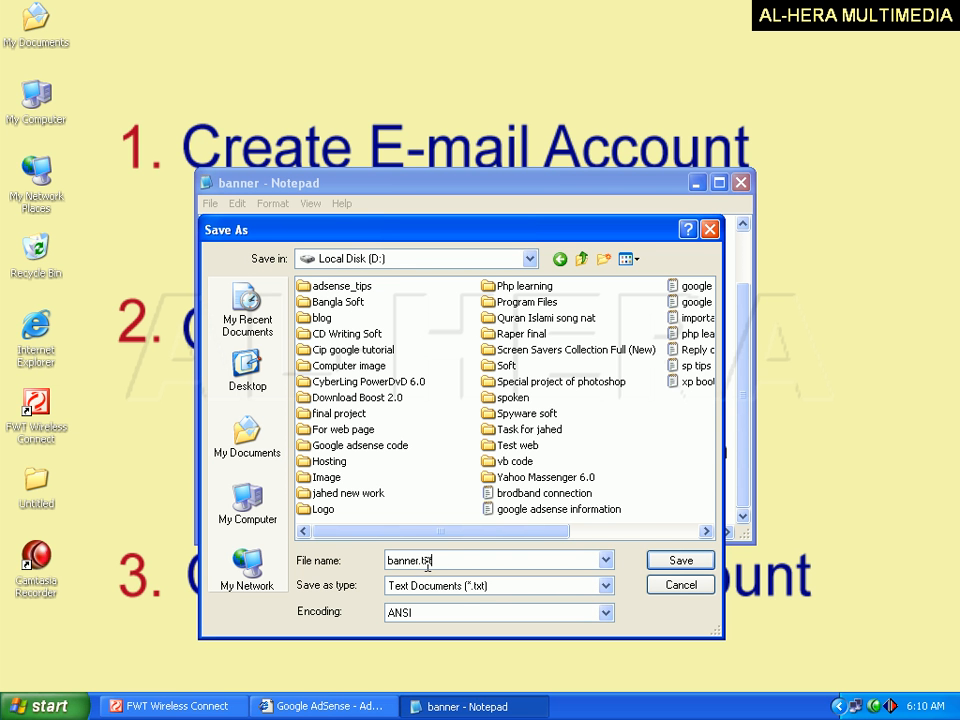
{"action": "left_click_drag", "start_coordinate": [434, 562], "coordinate": [417, 568]}
{"action": "left_click", "coordinate": [428, 562]}
{"action": "left_click", "coordinate": [674, 563]}
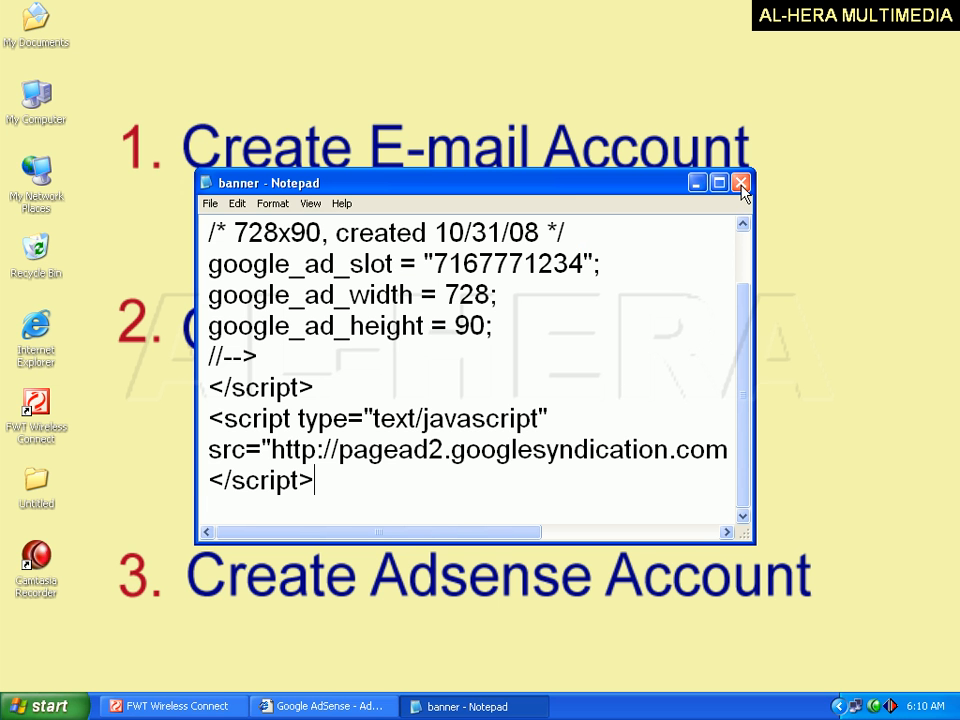
{"action": "left_click", "coordinate": [741, 185]}
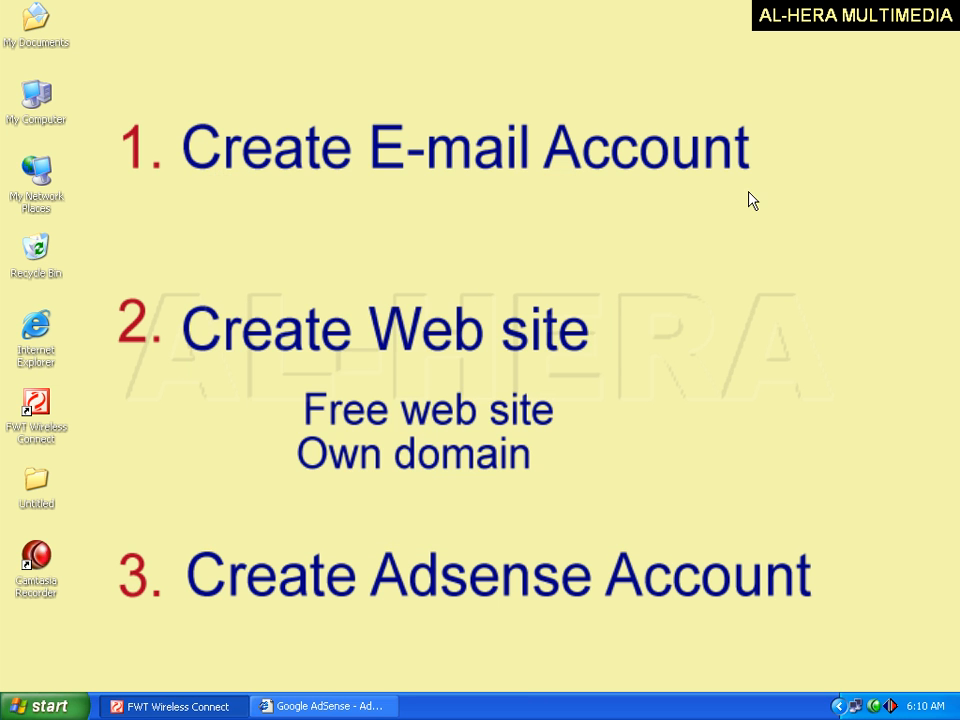
Step: Return to the AdSense page in Internet Explorer and examine the full unit code from start to end
{"action": "left_click", "coordinate": [293, 707]}
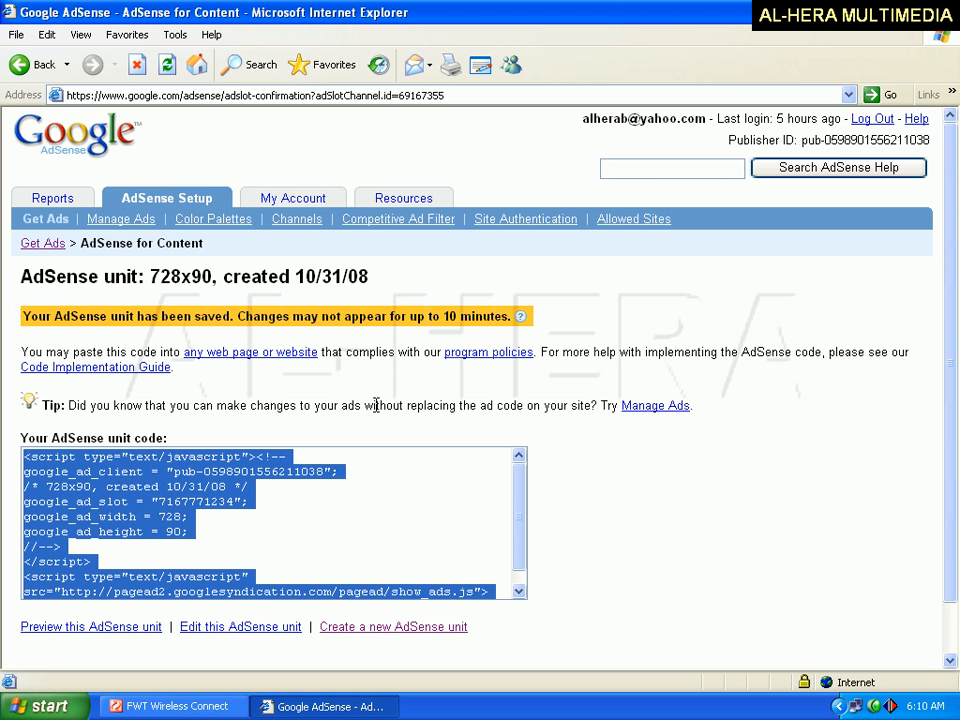
{"action": "left_click_drag", "start_coordinate": [955, 253], "coordinate": [949, 343]}
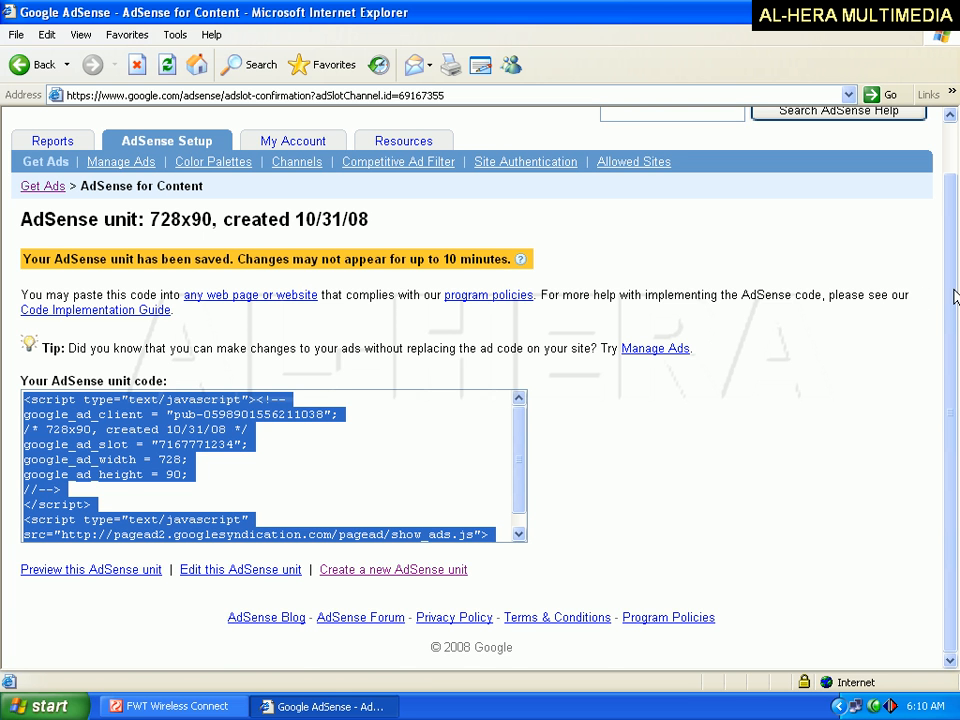
{"action": "scroll", "coordinate": [950, 298], "scroll_direction": "up", "scroll_amount": 1}
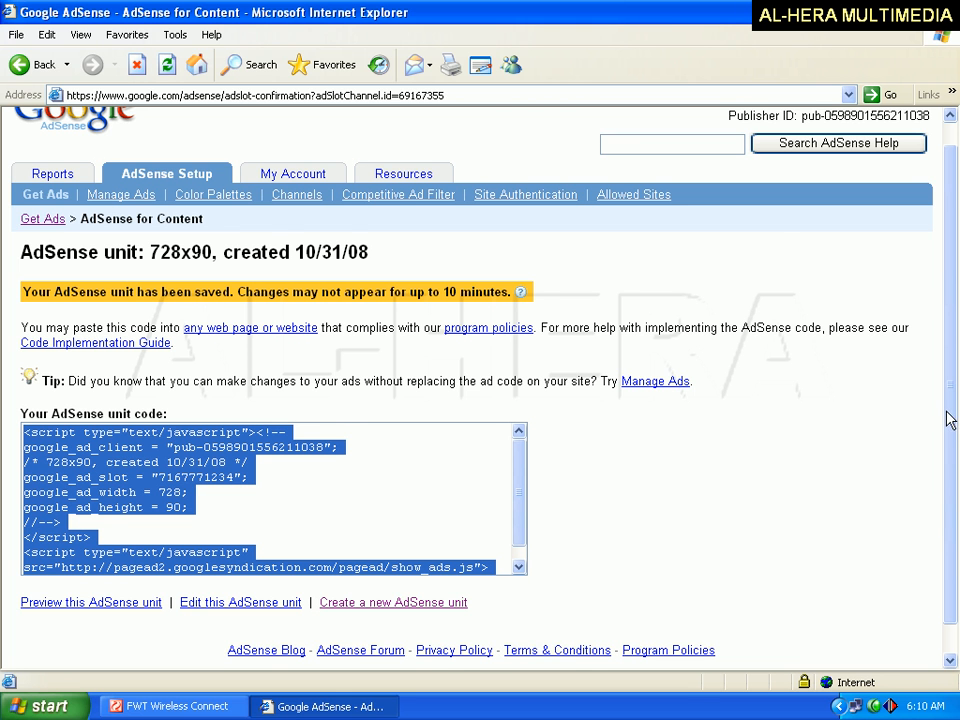
{"action": "scroll", "coordinate": [949, 416], "scroll_direction": "down", "scroll_amount": 1}
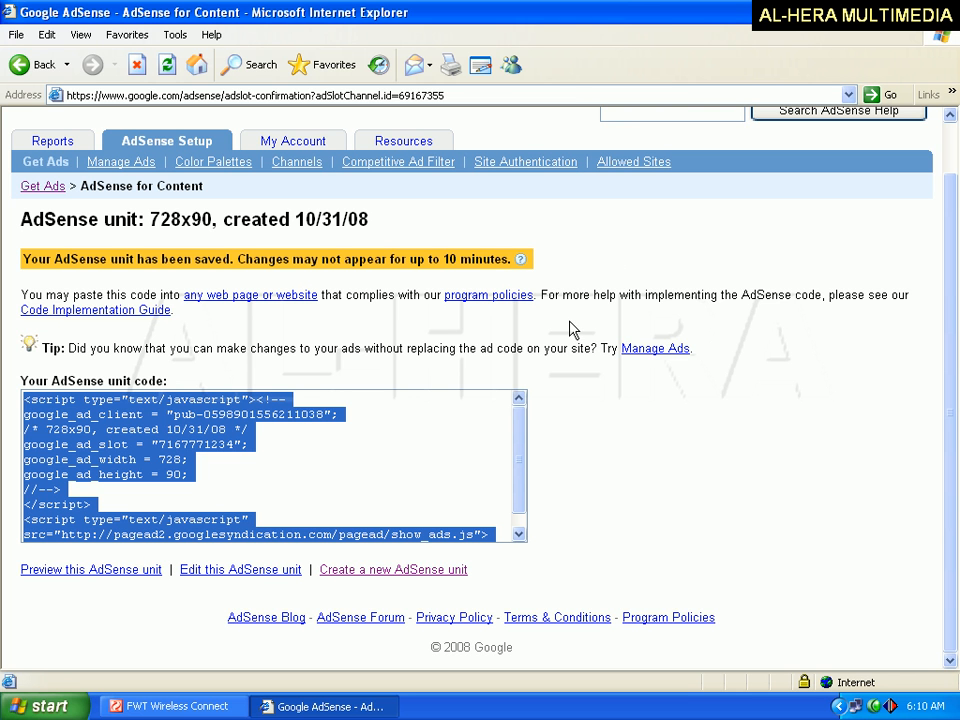
{"action": "scroll", "coordinate": [508, 497], "scroll_direction": "down", "scroll_amount": 1}
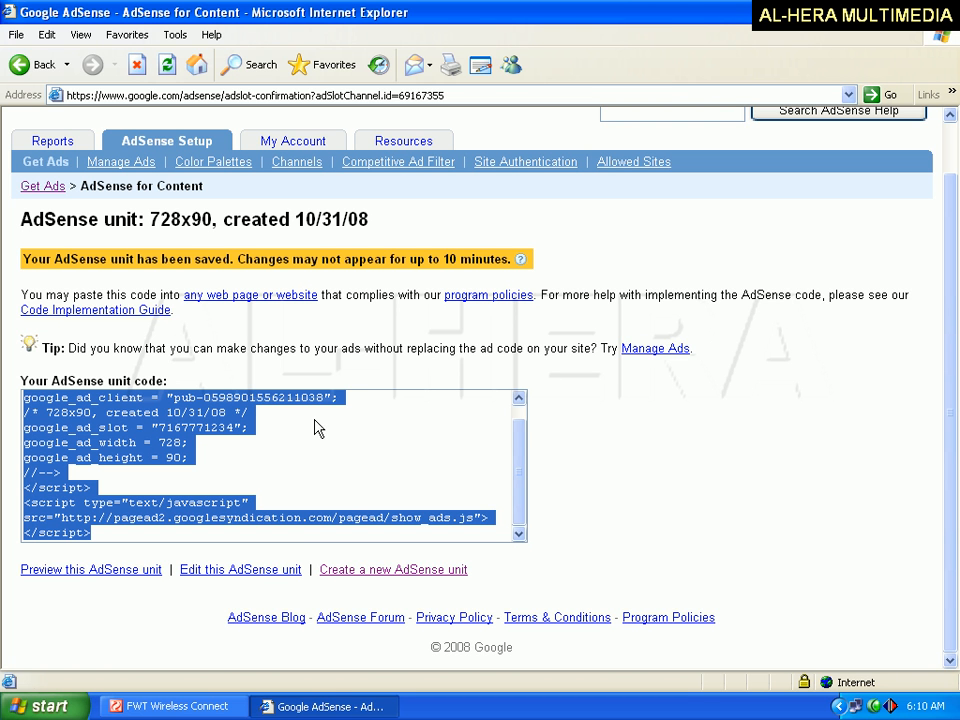
{"action": "scroll", "coordinate": [242, 444], "scroll_direction": "up", "scroll_amount": 1}
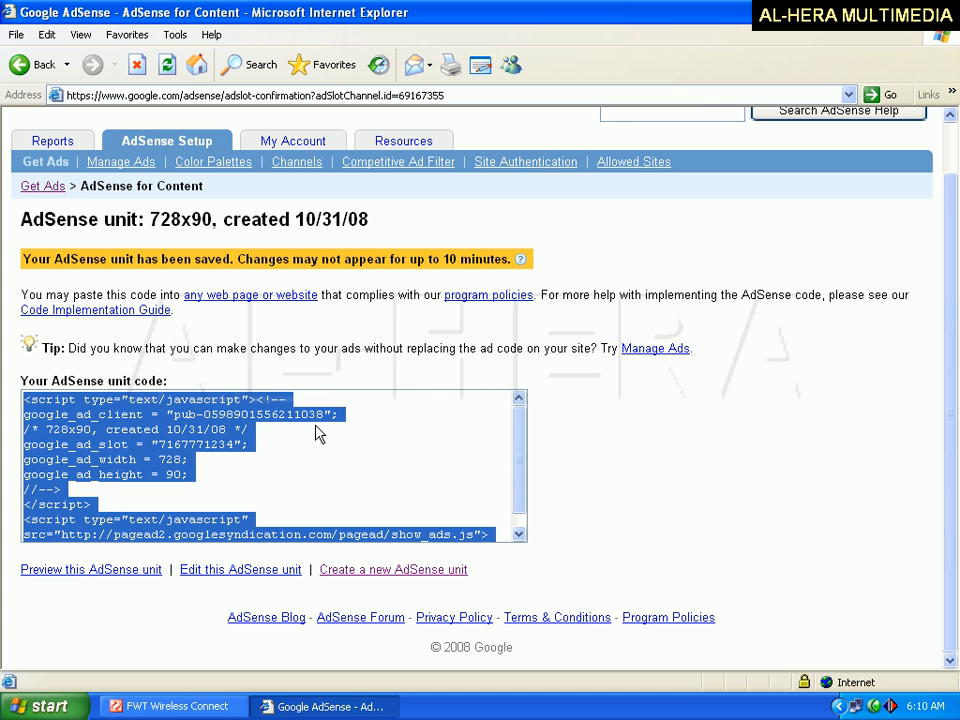
{"action": "scroll", "coordinate": [510, 450], "scroll_direction": "down", "scroll_amount": 1}
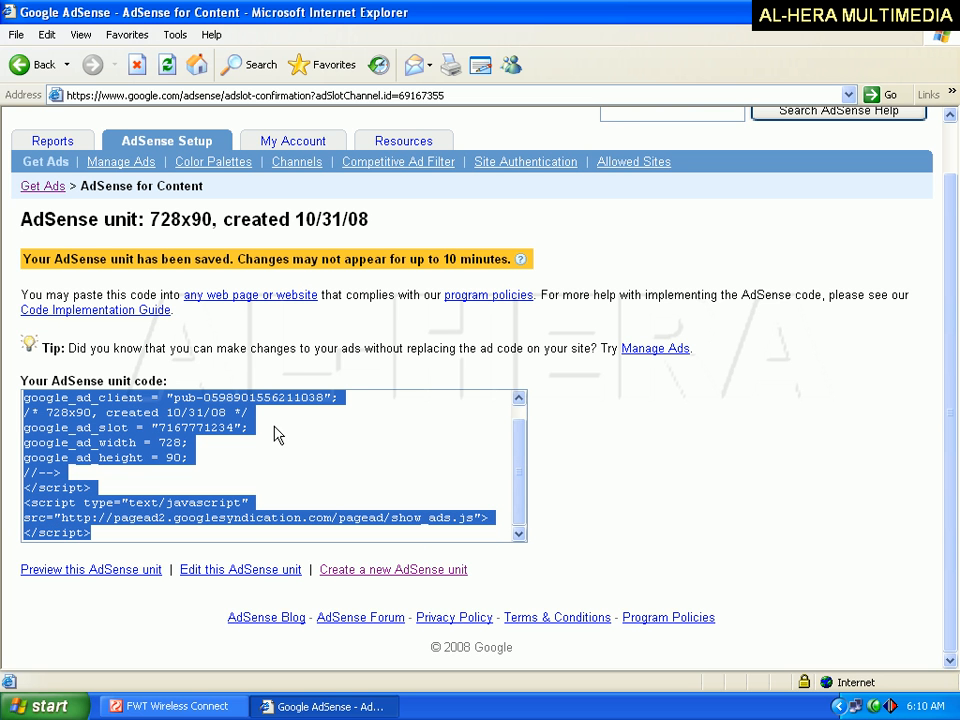
{"action": "scroll", "coordinate": [277, 420], "scroll_direction": "up", "scroll_amount": 1}
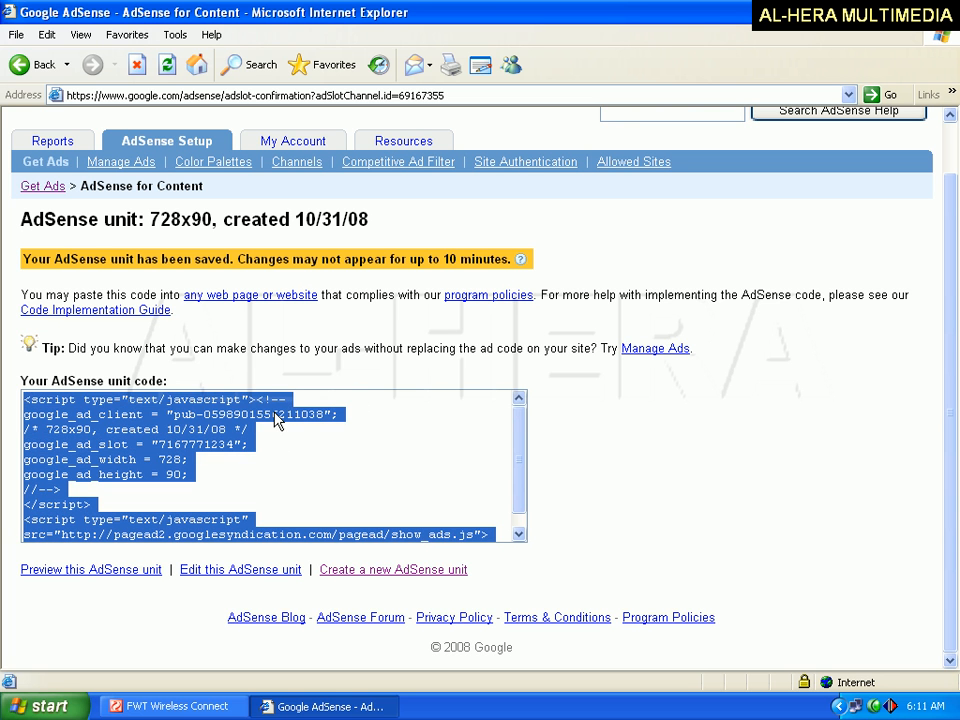